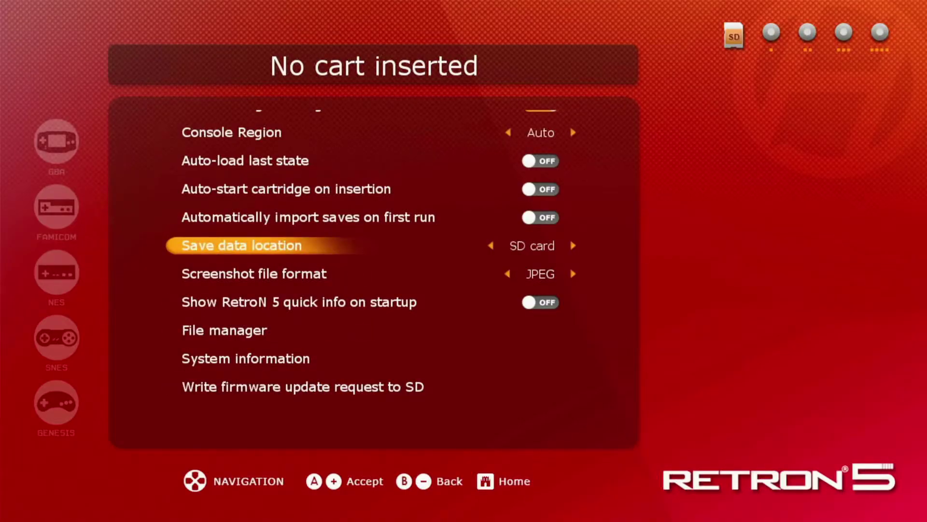
# Step: Open the file manager and go into the internal storage's SRAM folder that holds the Game Boy Advance saves
pyautogui.press('Down')
pyautogui.press('Down')
pyautogui.press('Down')
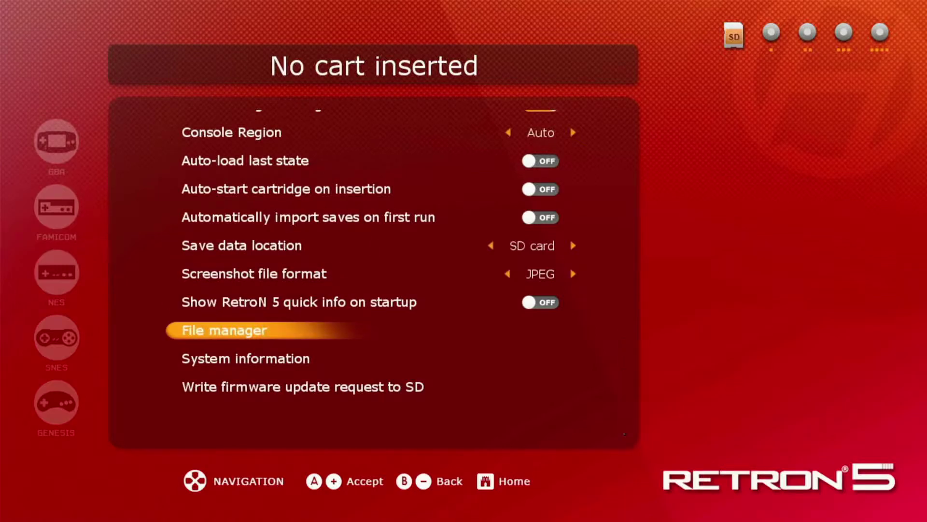
pyautogui.press('Return')
pyautogui.press('Down')
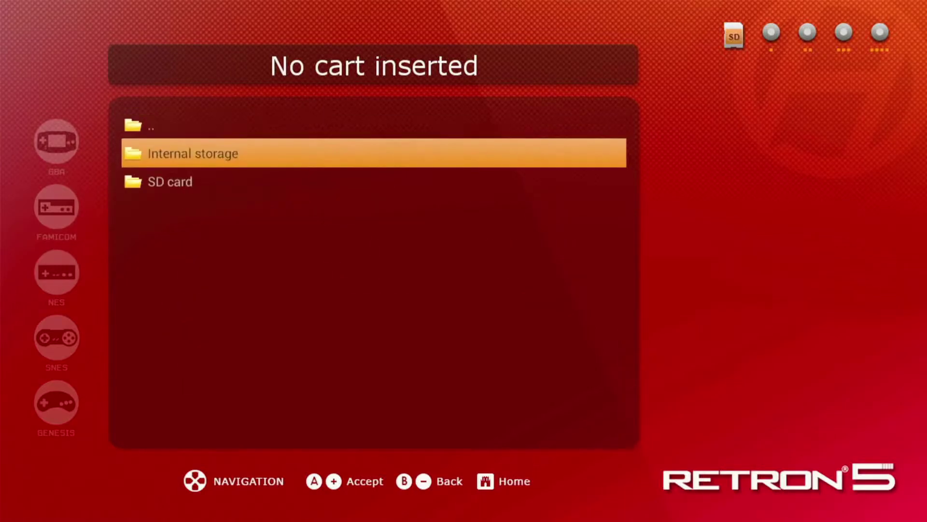
pyautogui.press('Return')
pyautogui.press('Down')
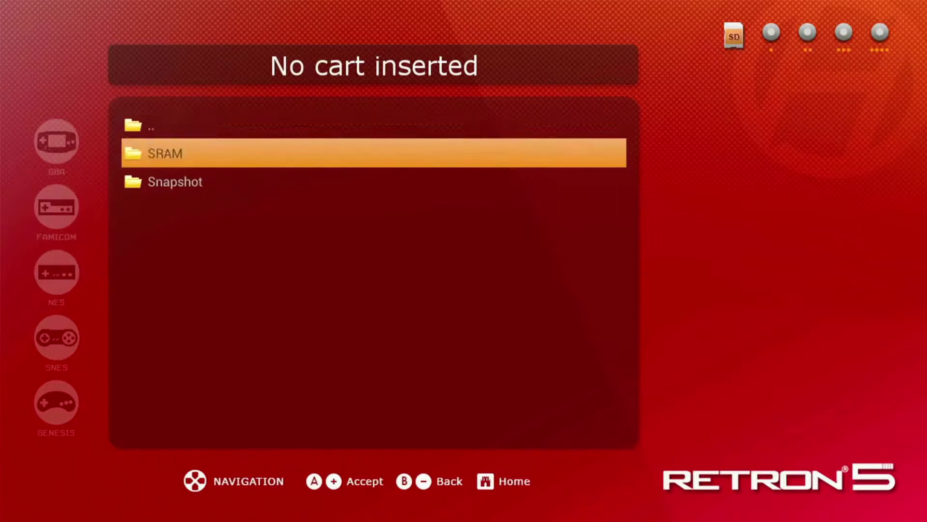
pyautogui.press('Return')
pyautogui.press('Down')
pyautogui.press('Return')
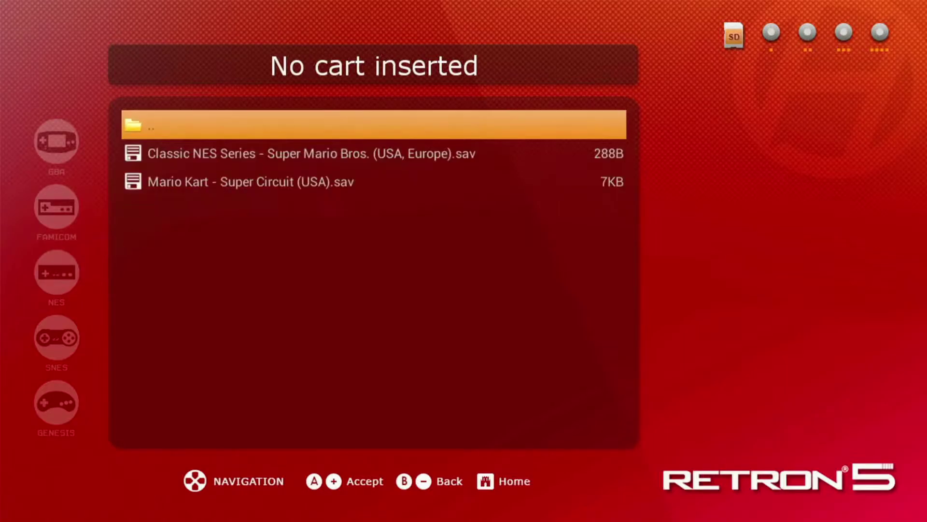
# Step: Copy Classic NES Series - Super Mario Bros. (USA, Europe).sav to the SD card, overwriting the existing file
pyautogui.press('Down')
pyautogui.press('Return')
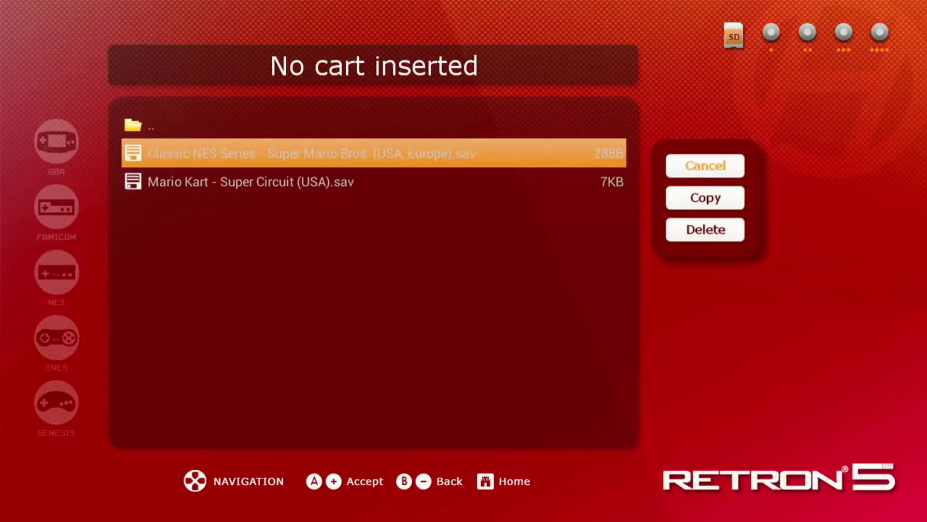
pyautogui.press('Return')
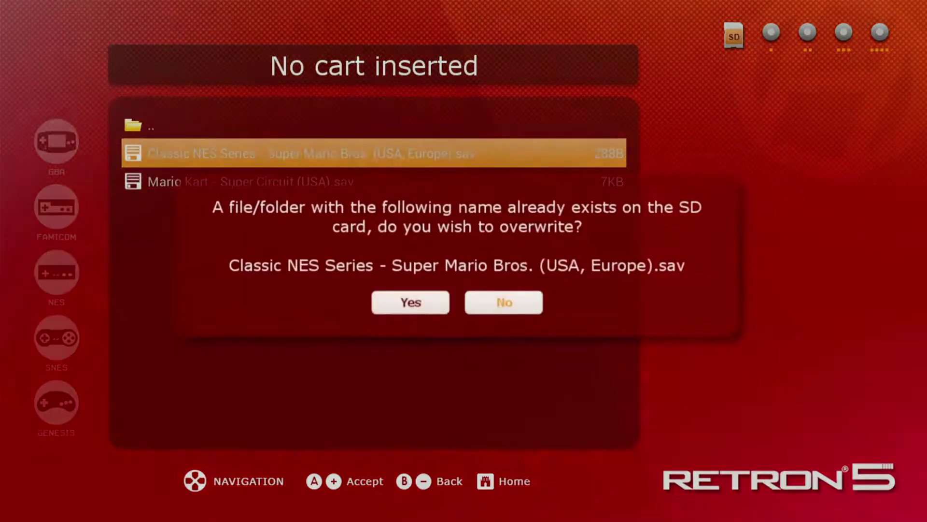
pyautogui.press('Left')
pyautogui.press('Return')
pyautogui.press('Return')
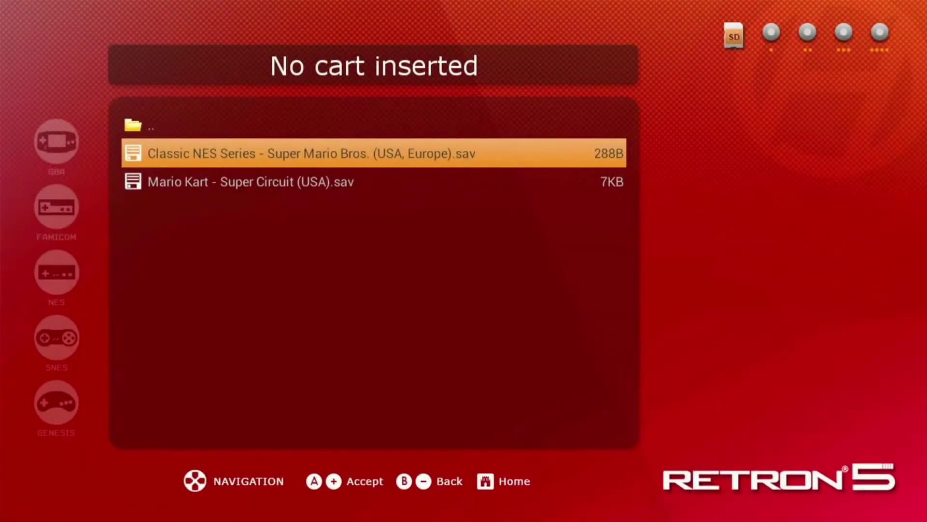
# Step: Leave the file manager and return from the system settings to the console's home screen
pyautogui.press('Escape')
pyautogui.press('Up')
pyautogui.press('Up')
pyautogui.press('Up')
pyautogui.press('Up')
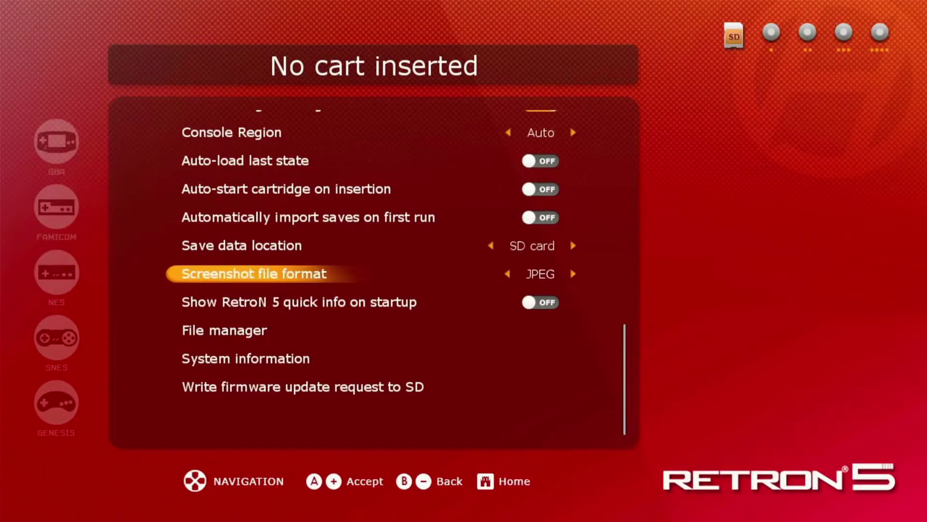
pyautogui.press('Up')
pyautogui.press('Up')
pyautogui.press('Down')
pyautogui.press('Down')
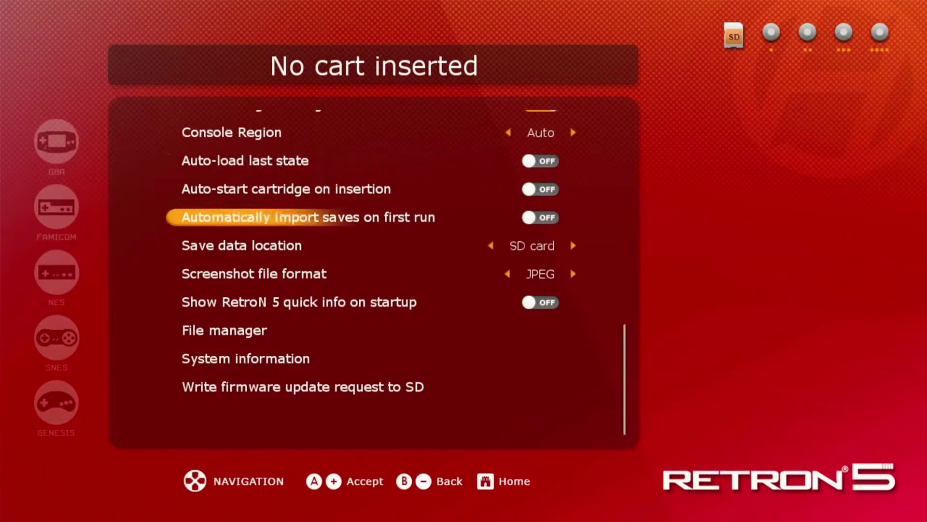
pyautogui.press('Up')
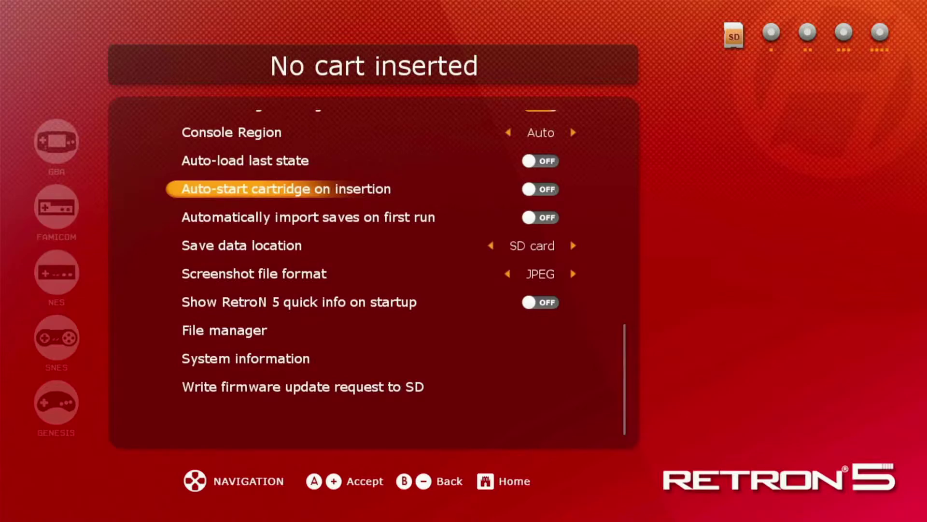
pyautogui.press('Escape')
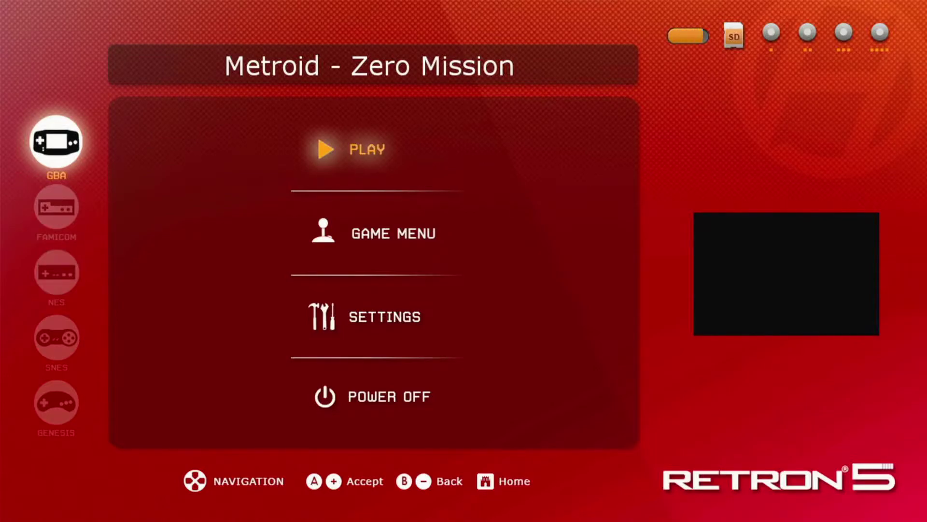
# Step: Copy the Metroid - Zero Mission cartridge's save to the RetroN
pyautogui.press('Down')
pyautogui.press('Return')
pyautogui.press('Down')
pyautogui.press('Down')
pyautogui.press('Down')
pyautogui.press('Up')
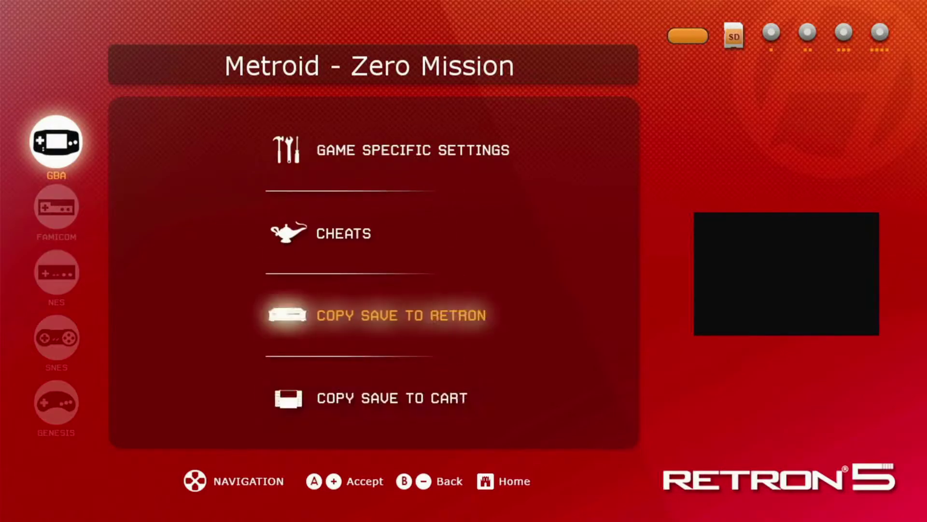
pyautogui.press('Return')
pyautogui.press('Left')
pyautogui.press('Right')
pyautogui.press('Left')
pyautogui.press('Return')
pyautogui.press('Escape')
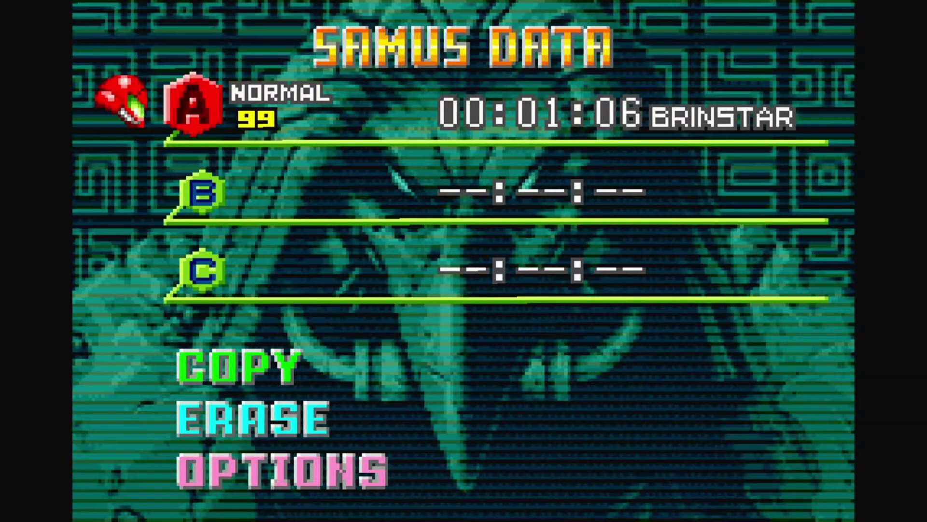
# Step: Look over the save slots and file options on Metroid - Zero Mission's Samus Data screen
pyautogui.press('Down')
pyautogui.press('Up')
pyautogui.press('Down')
pyautogui.press('Down')
pyautogui.press('Escape')
pyautogui.press('Up')
pyautogui.press('Up')
pyautogui.press('Return')
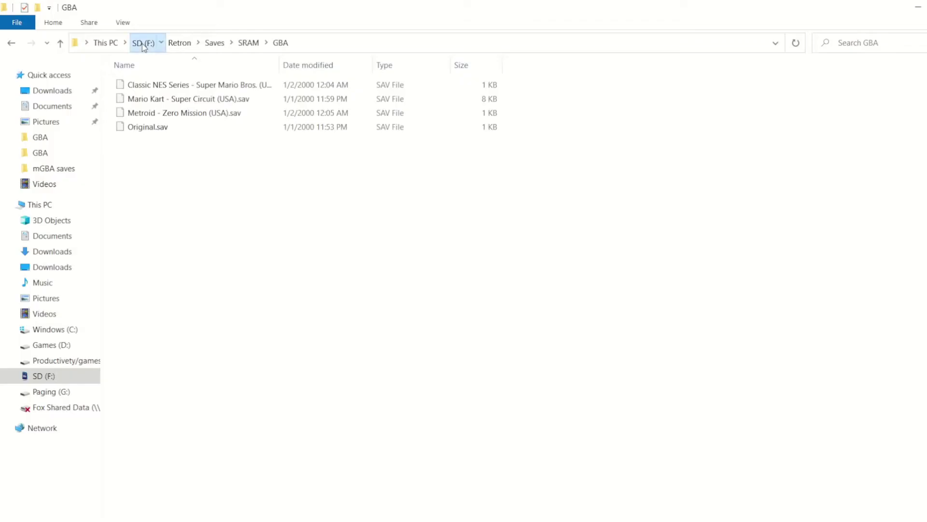
# Step: Open the Retron\Saves\SRAM\GBA folder on the SD (F:) card on the computer
pyautogui.click(141, 42)
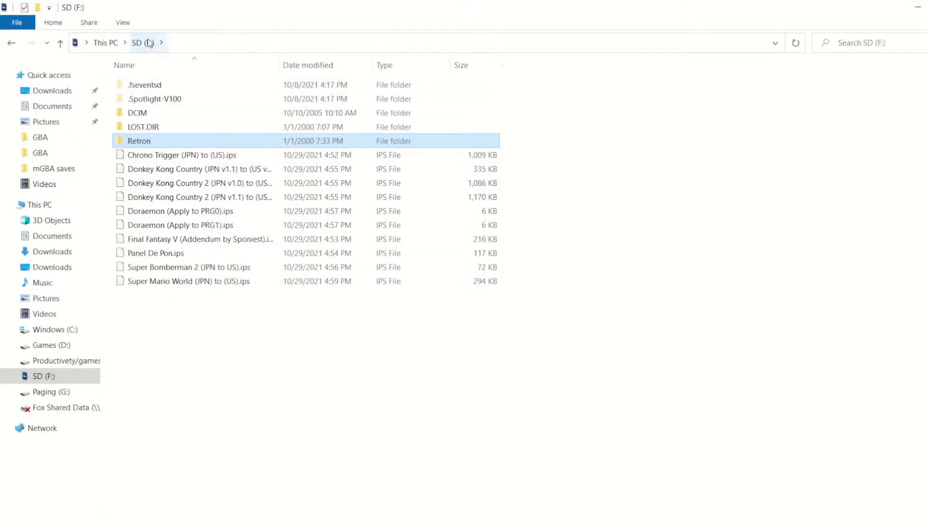
pyautogui.doubleClick(172, 143)
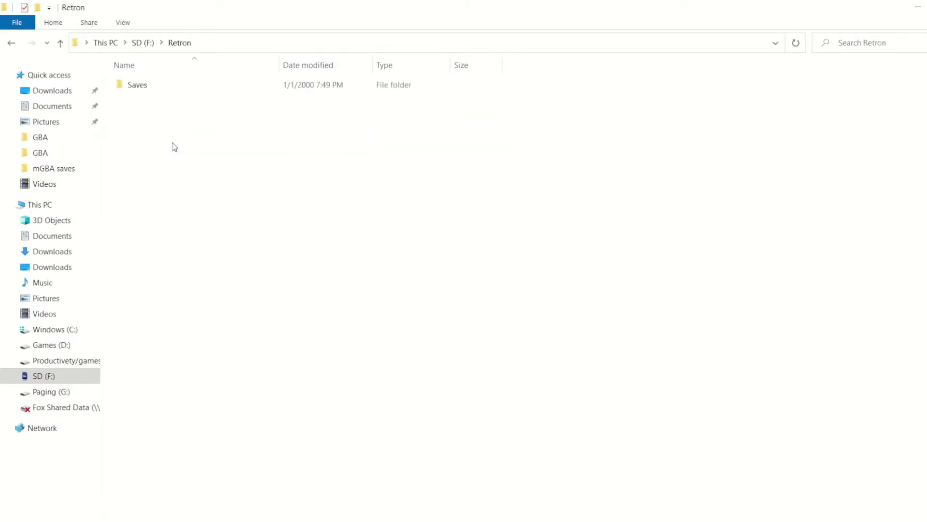
pyautogui.doubleClick(156, 88)
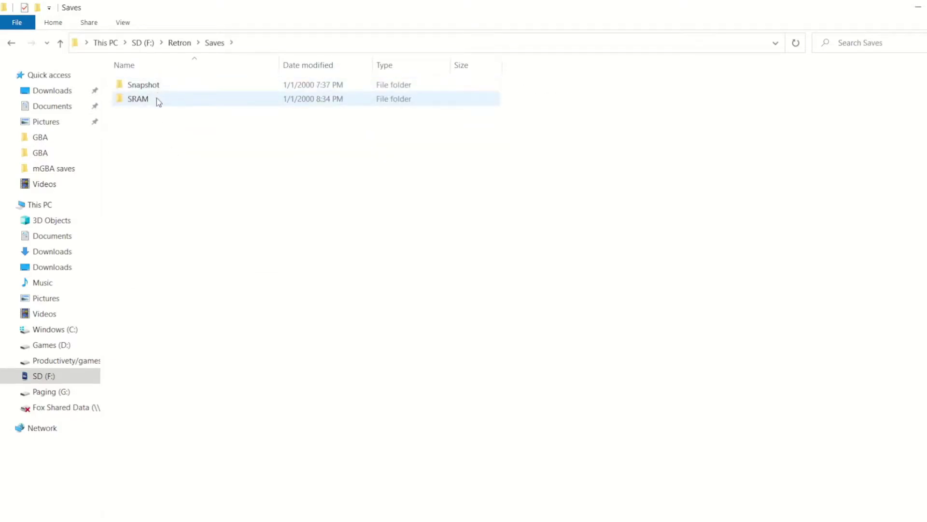
pyautogui.doubleClick(156, 99)
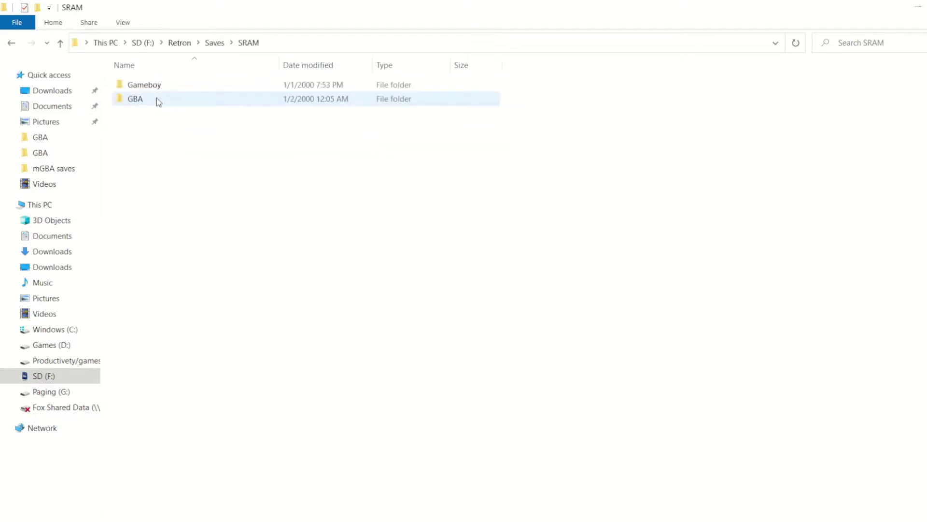
pyautogui.doubleClick(218, 101)
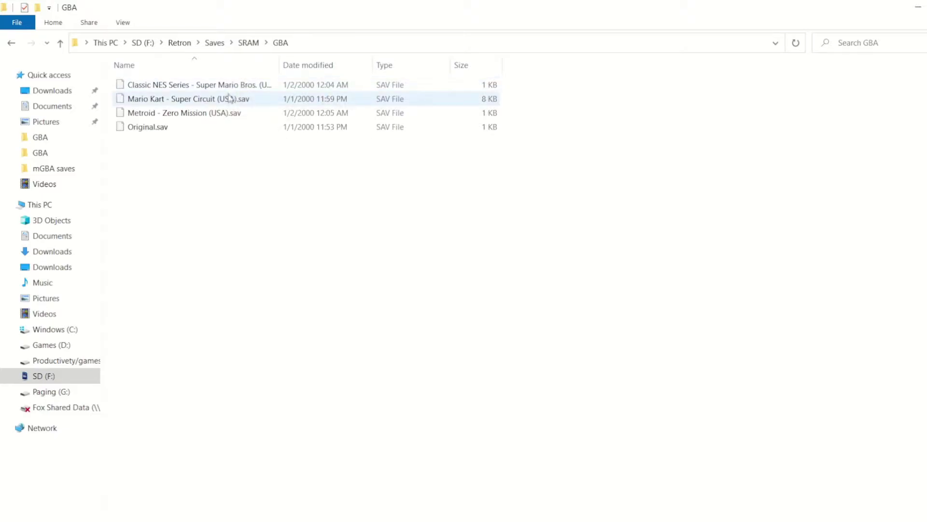
# Step: Convert Metroid - Zero Mission (USA).sav from RetroN 5 format to emulator format with the save-editor.com RetroN 5 Save Converter and download it
pyautogui.rightClick(249, 116)
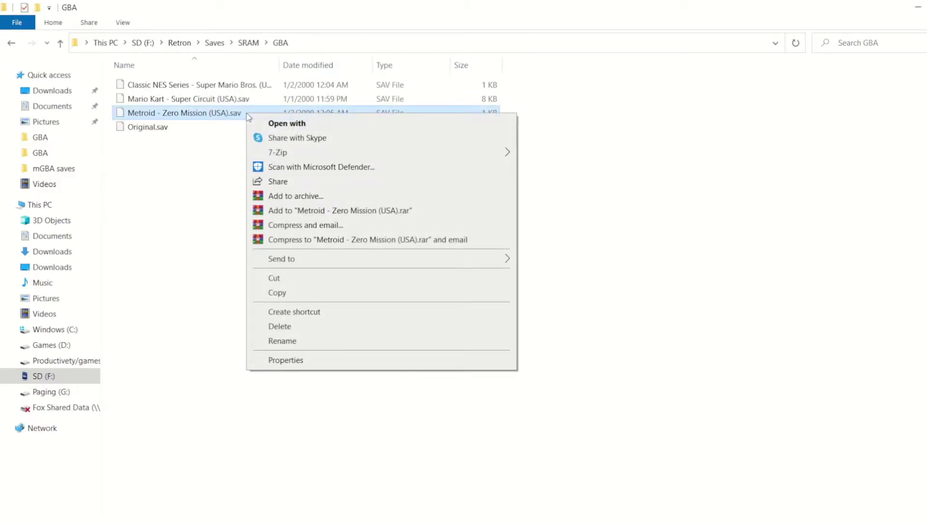
pyautogui.moveTo(169, 113); pyautogui.dragTo(389, 408)
pyautogui.scroll(-3, 425, 300)
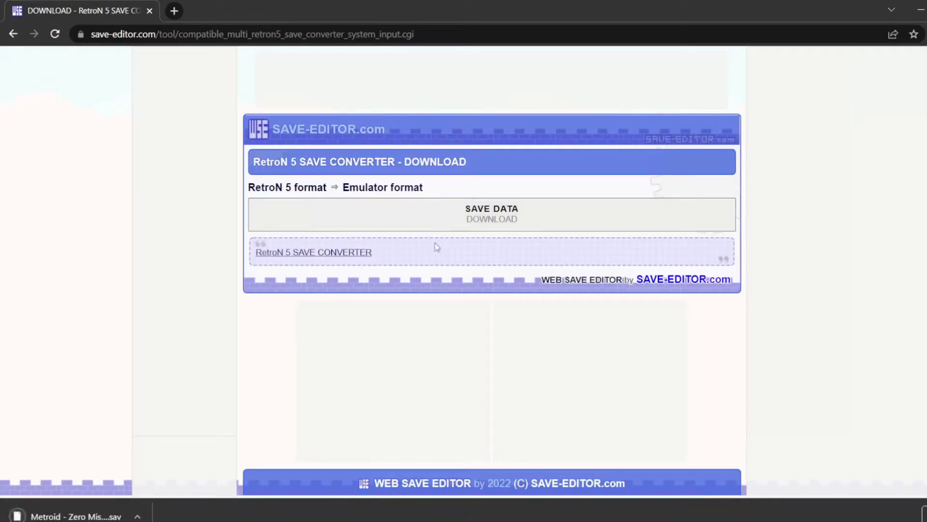
# Step: Copy the converted Metroid - Zero Mission (USA).sav from Downloads into the Roms\GBA\Saves folder on the Games (D:) drive
pyautogui.rightClick(89, 517)
pyautogui.click(124, 484)
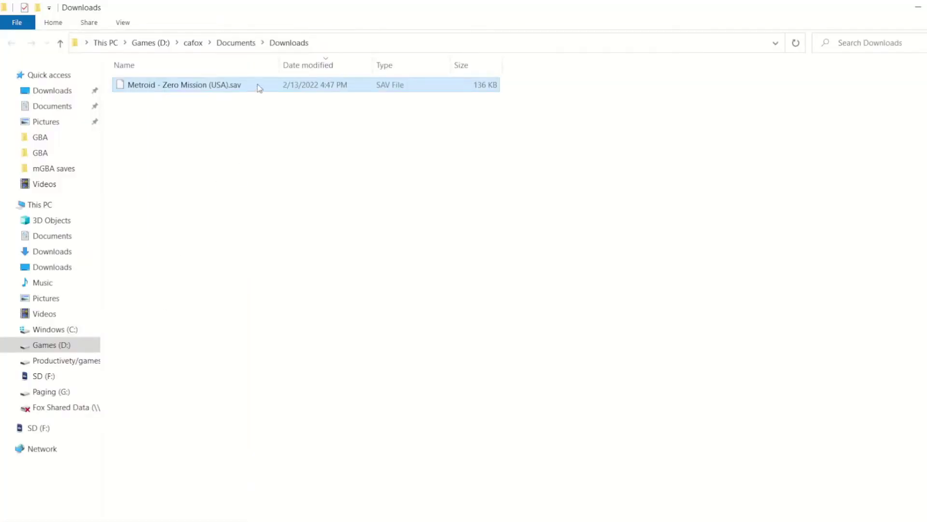
pyautogui.rightClick(260, 88)
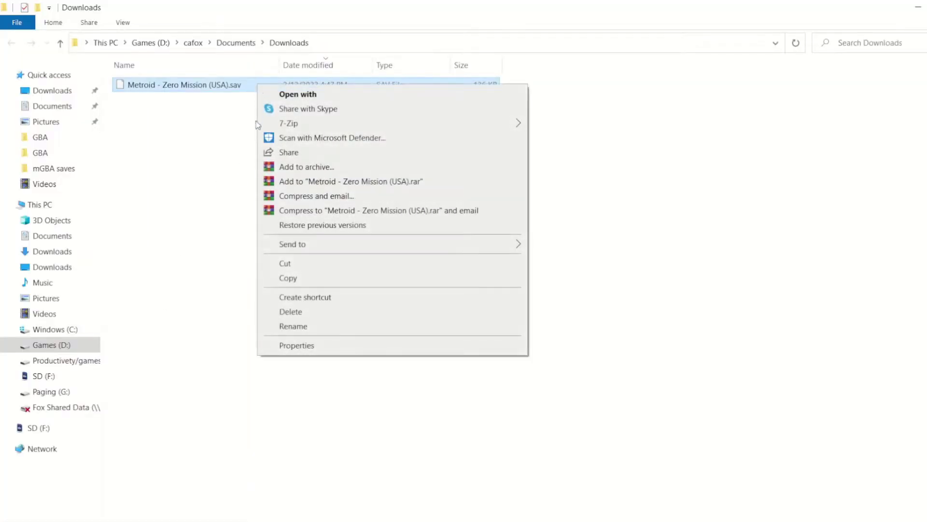
pyautogui.click(340, 283)
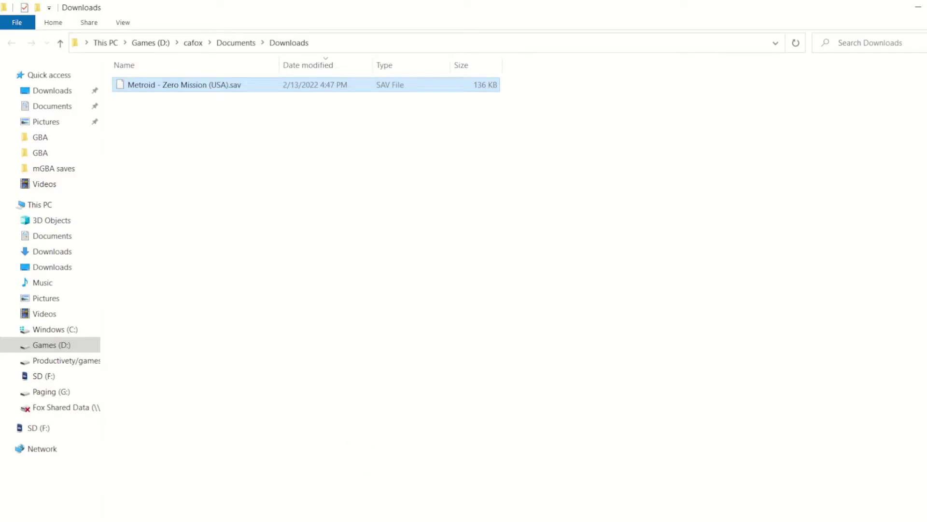
pyautogui.moveTo(449, 454)
pyautogui.click(371, 487)
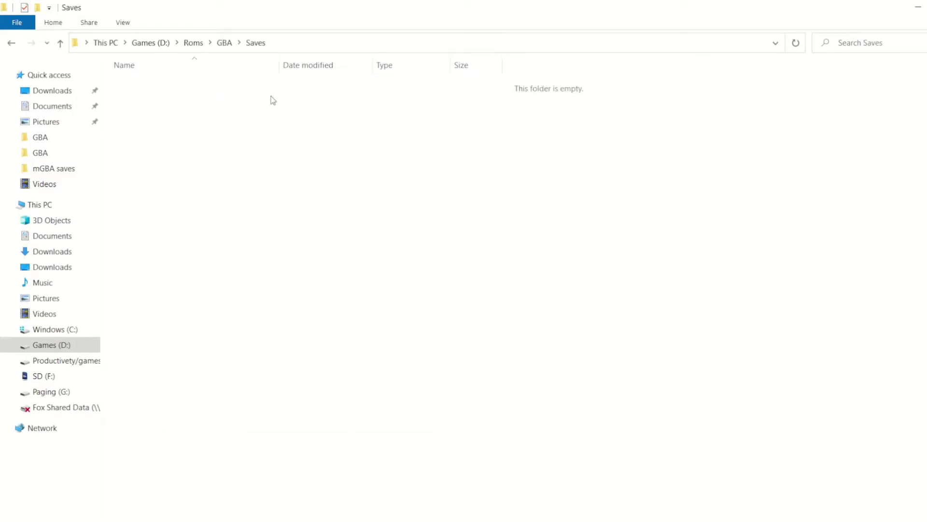
pyautogui.rightClick(274, 137)
pyautogui.moveTo(322, 197)
pyautogui.click(369, 252)
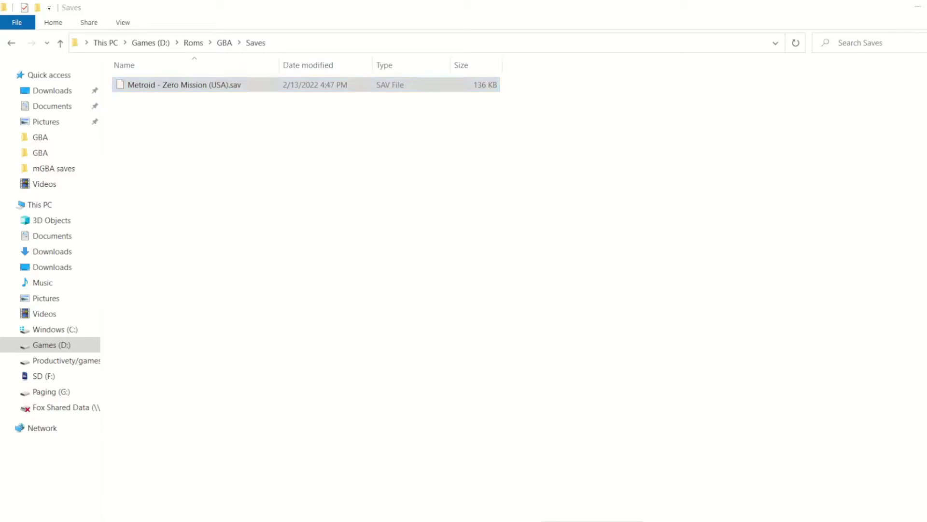
# Step: Run Metroid - Zero Mission in VisualBoyAdvance, then close the emulator
pyautogui.doubleClick(290, 85)
pyautogui.click(21, 26)
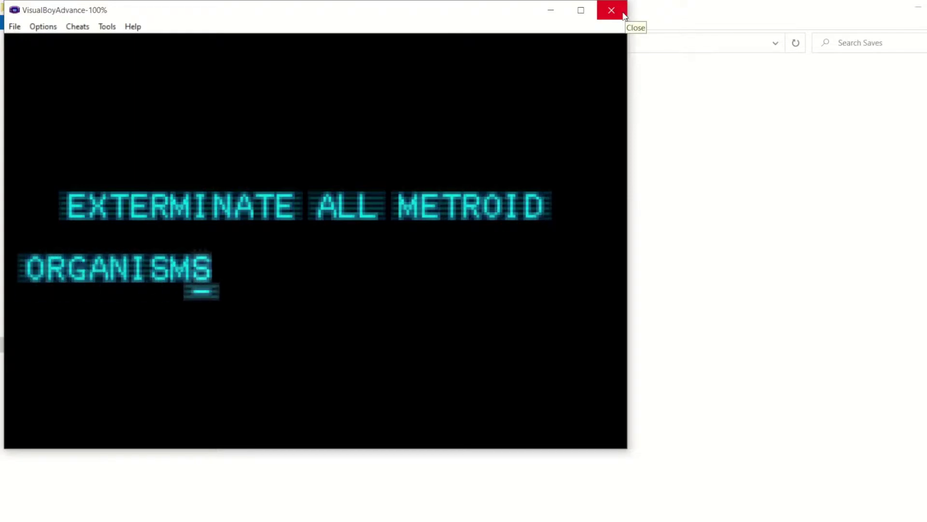
pyautogui.click(612, 11)
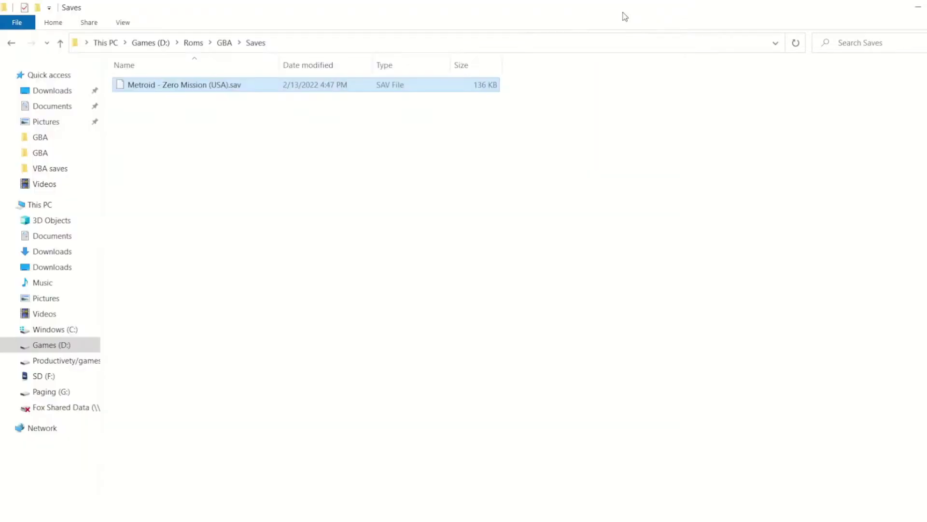
# Step: Copy Metroid - Zero Mission (USA).sav from the Saves folder into the VBA saves folder under Roms\GBA
pyautogui.click(223, 44)
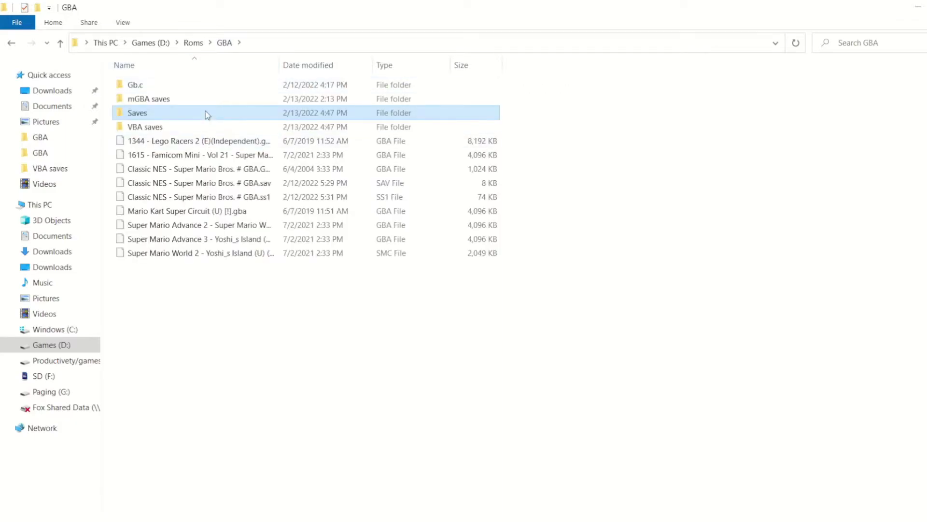
pyautogui.doubleClick(208, 128)
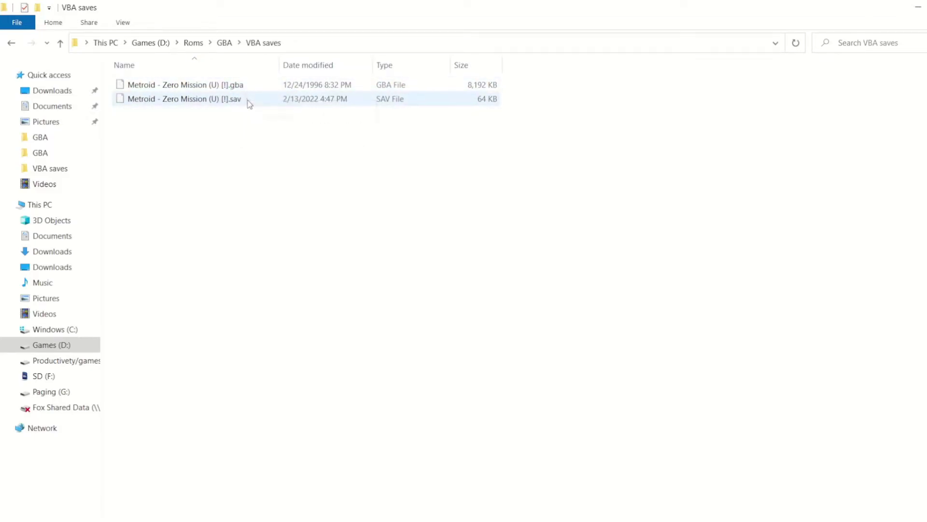
pyautogui.click(224, 42)
pyautogui.doubleClick(240, 116)
pyautogui.rightClick(236, 89)
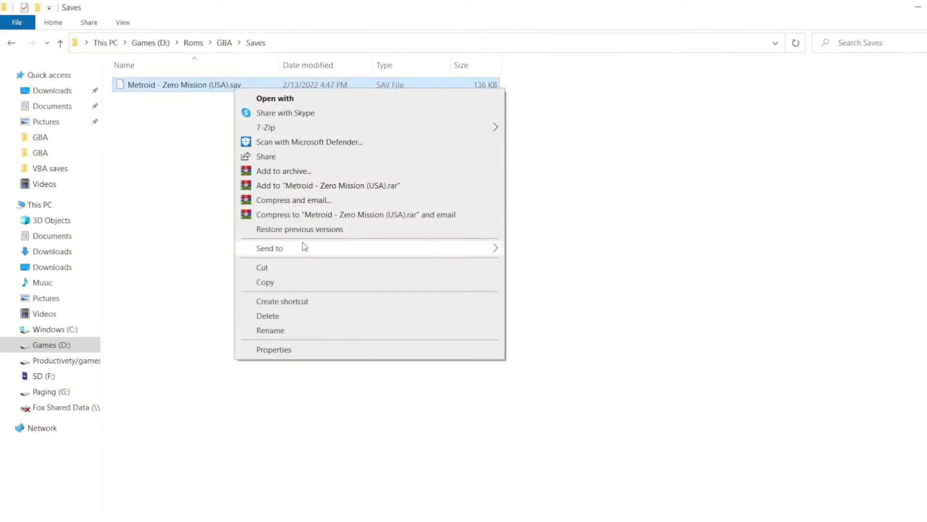
pyautogui.click(303, 285)
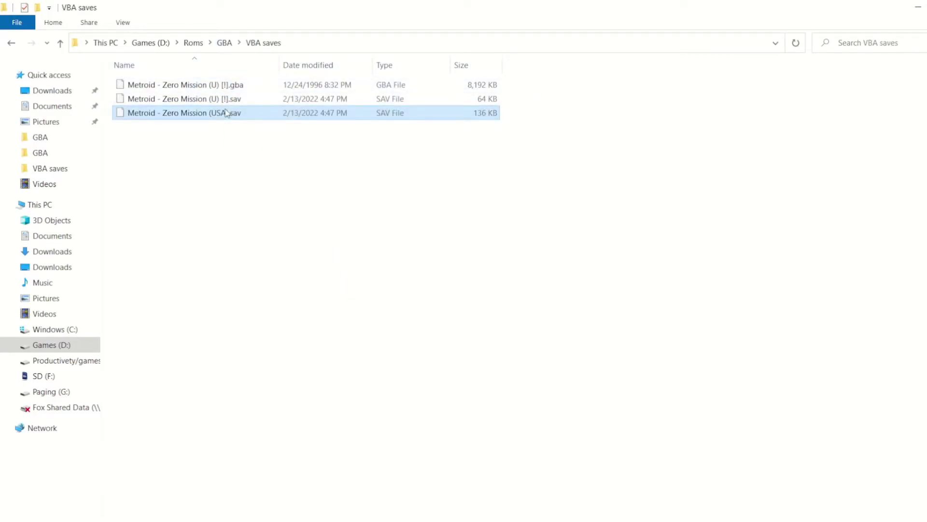
# Step: Copy the name Metroid - Zero Mission (U) [!] from the existing save and try to apply it to Metroid - Zero Mission (USA).sav
pyautogui.rightClick(226, 98)
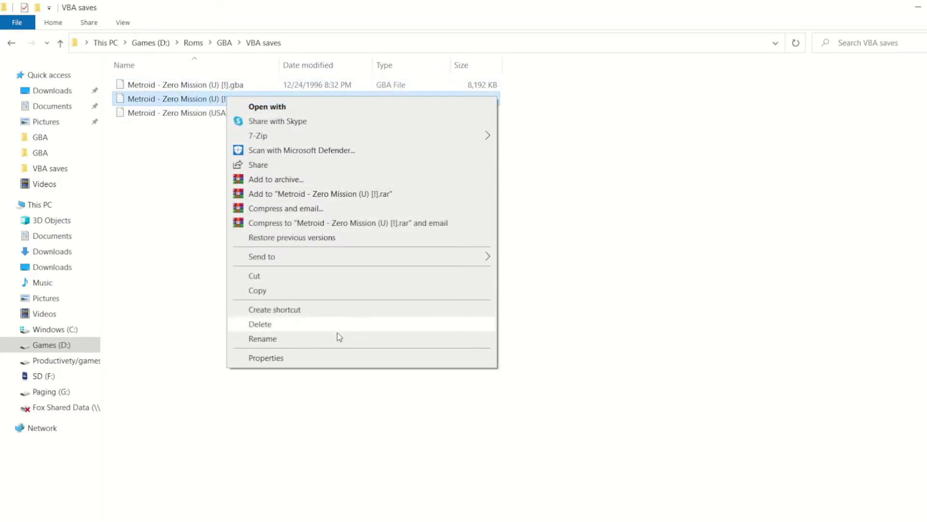
pyautogui.click(340, 338)
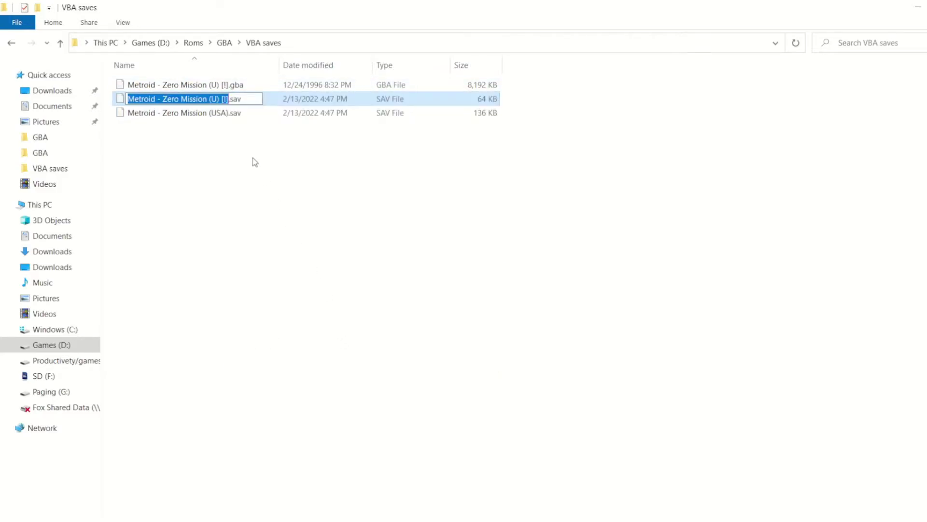
pyautogui.rightClick(254, 112)
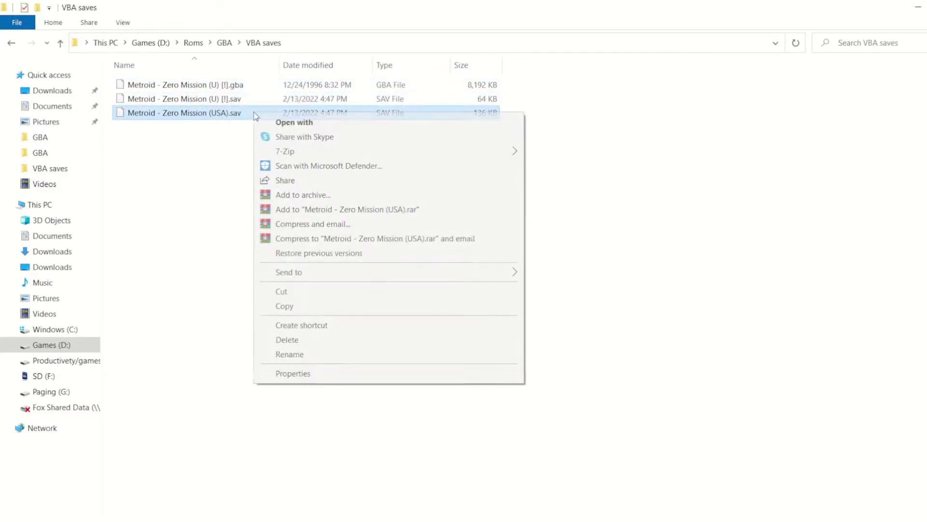
pyautogui.click(343, 351)
pyautogui.hotkey('ctrl', 'v')
pyautogui.press('Return')
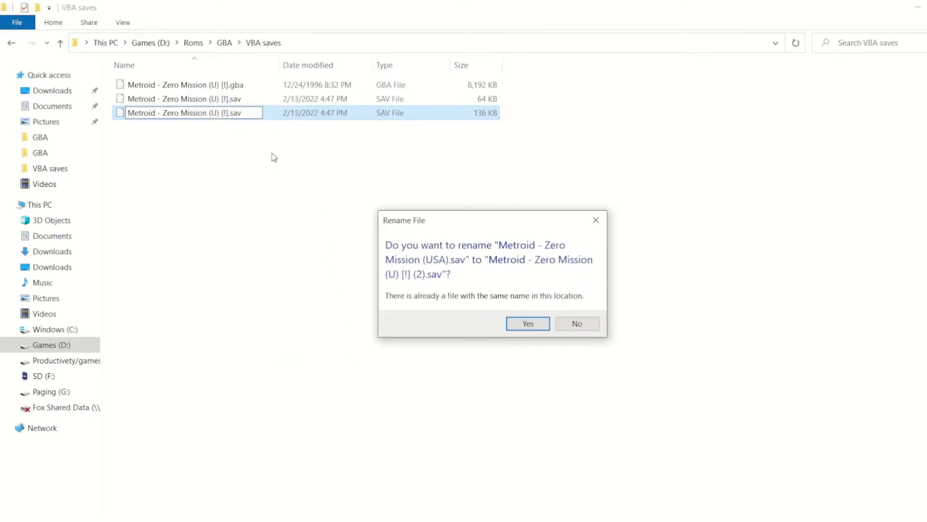
pyautogui.click(579, 325)
# Step: Delete the existing Metroid - Zero Mission (U) [!].sav and rename Metroid - Zero Mission (USA).sav as Metroid - Zero Mission (U) [!].sav
pyautogui.rightClick(275, 104)
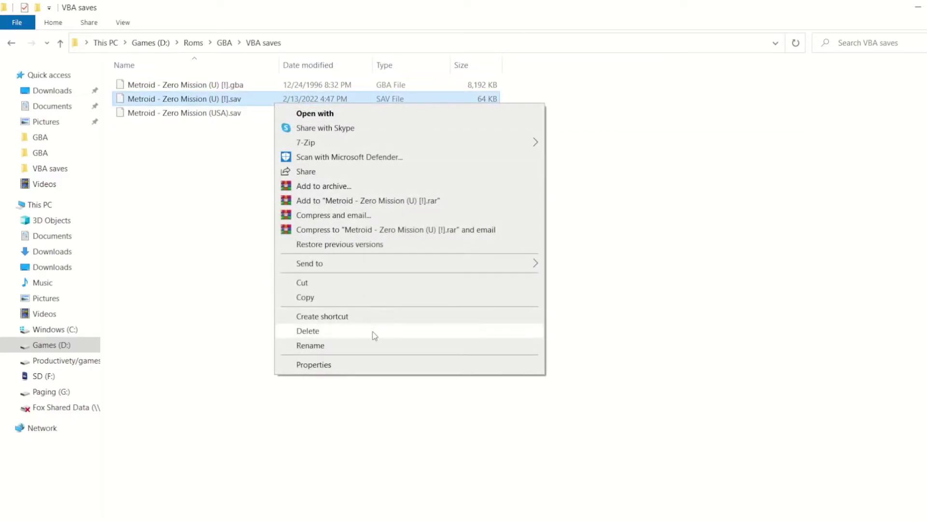
pyautogui.click(373, 331)
pyautogui.rightClick(242, 106)
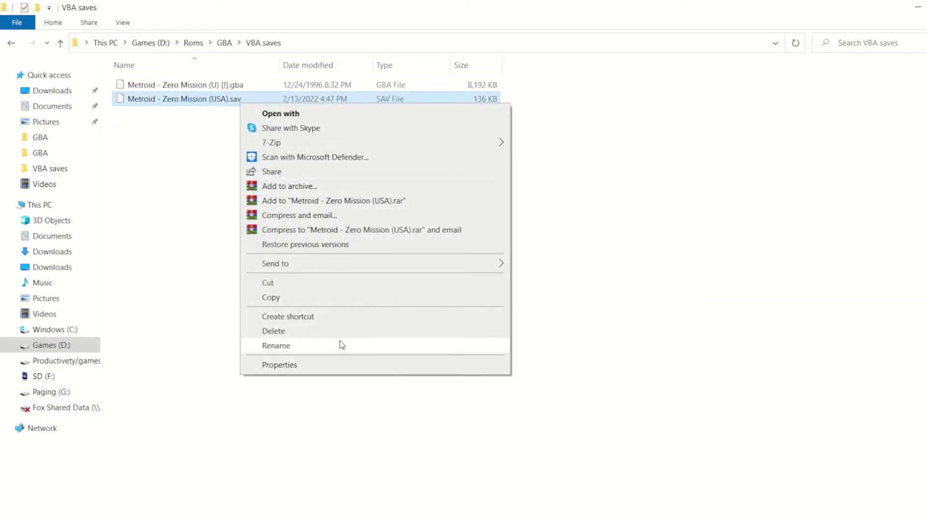
pyautogui.click(342, 343)
pyautogui.hotkey('ctrl', 'v')
pyautogui.click(337, 303)
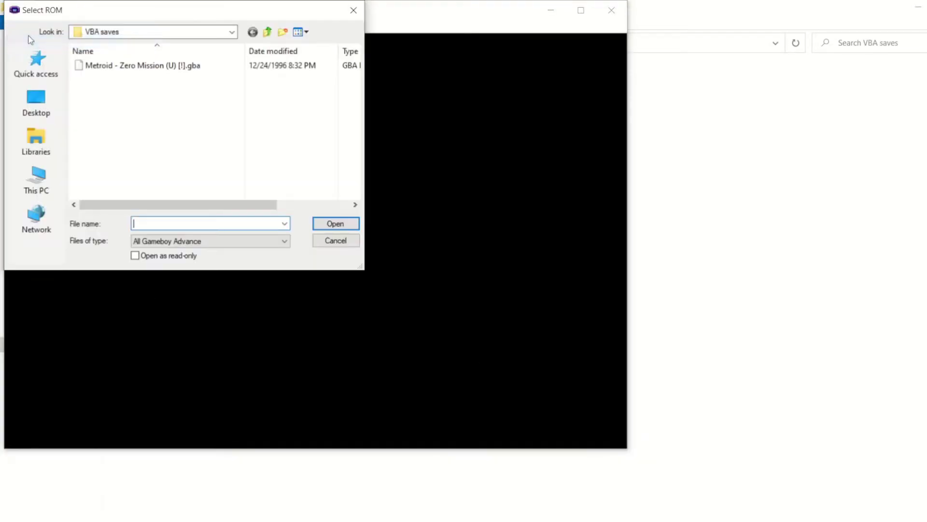
# Step: Load Metroid - Zero Mission (U) [!].gba in VisualBoyAdvance and start the game from save file A
pyautogui.click(111, 66)
pyautogui.click(335, 223)
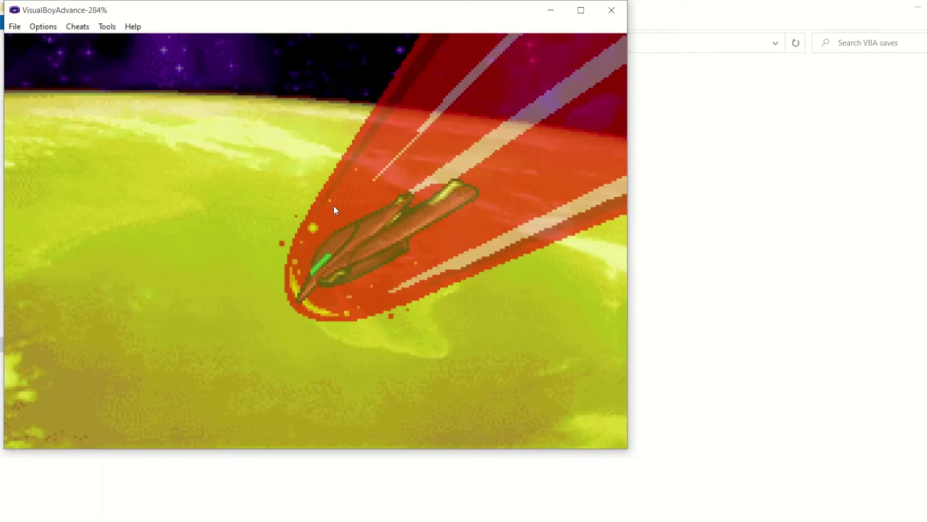
pyautogui.press('Return')
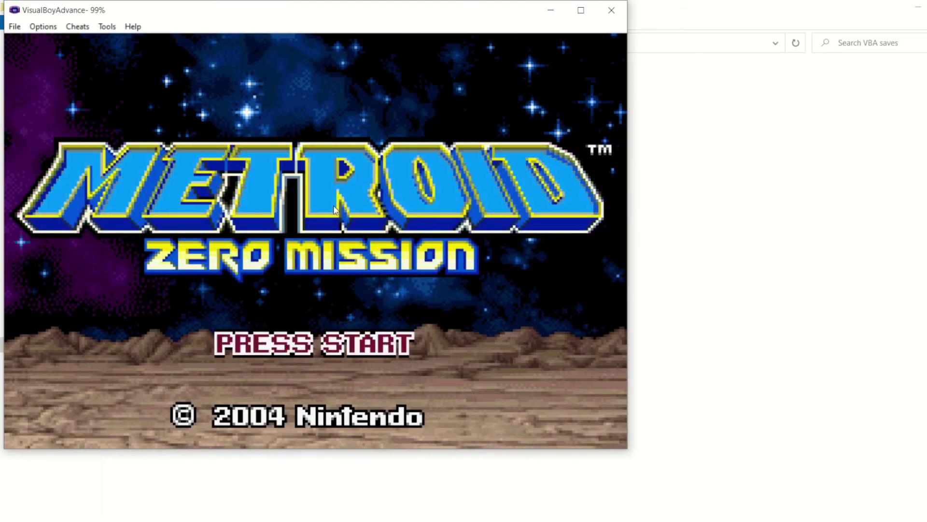
pyautogui.press('Return')
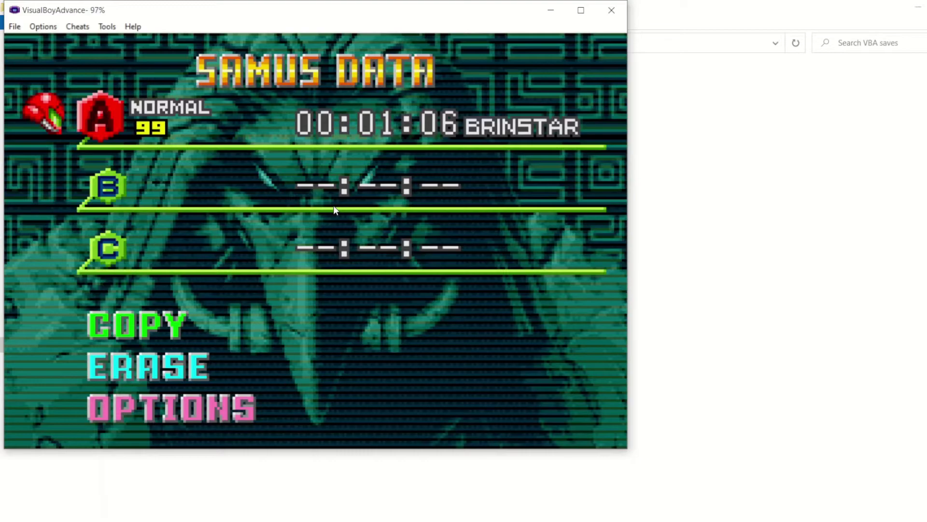
pyautogui.press('XF86AudioLowerVolume')
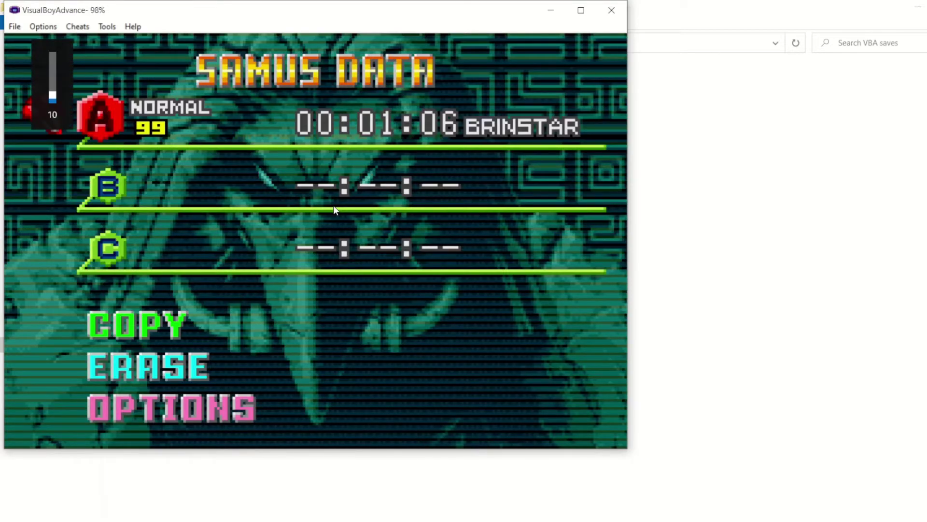
pyautogui.press('Return')
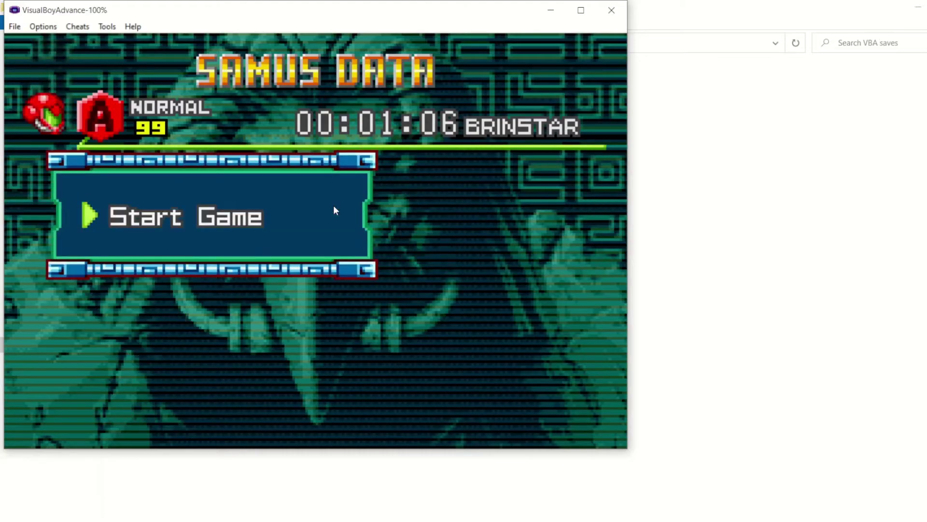
pyautogui.press('Return')
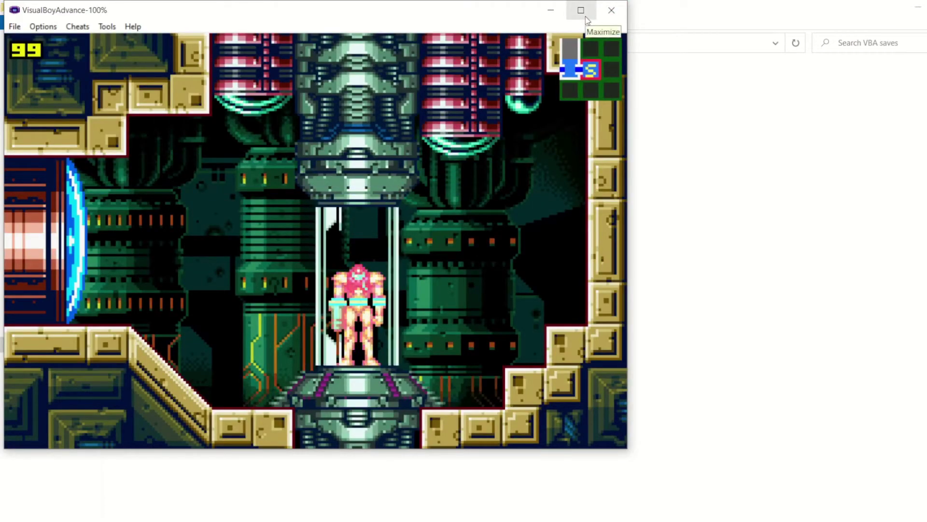
# Step: Play on from the save room and save the progress to file A, then close the emulator
pyautogui.press('space')
pyautogui.press('Left')
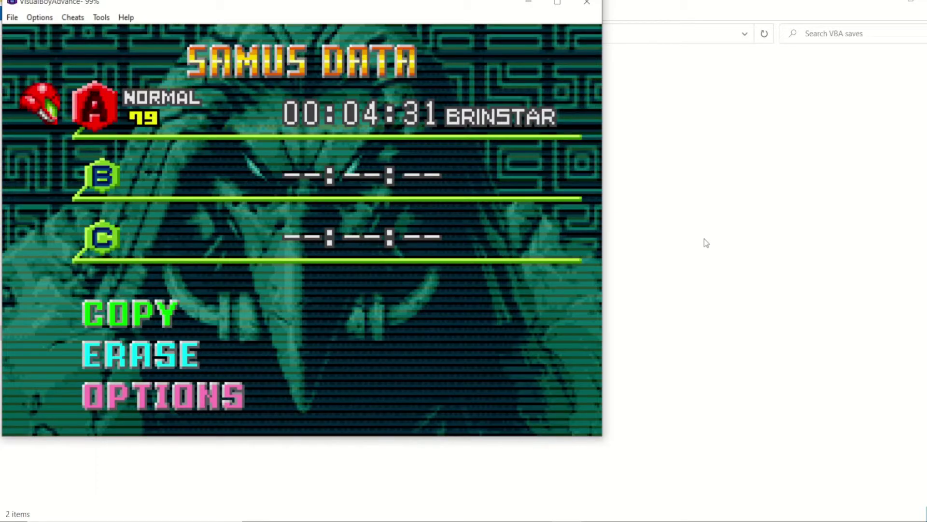
pyautogui.click(583, 3)
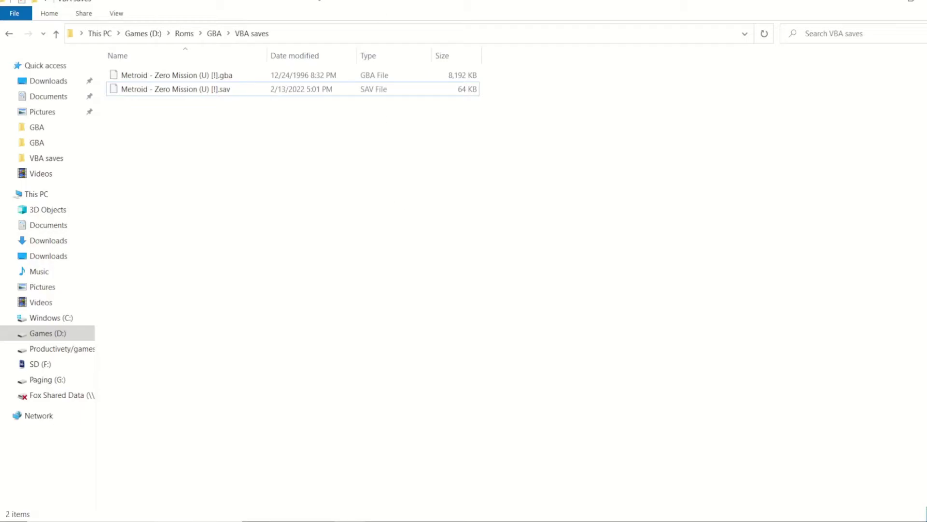
pyautogui.click(228, 90)
pyautogui.click(263, 118)
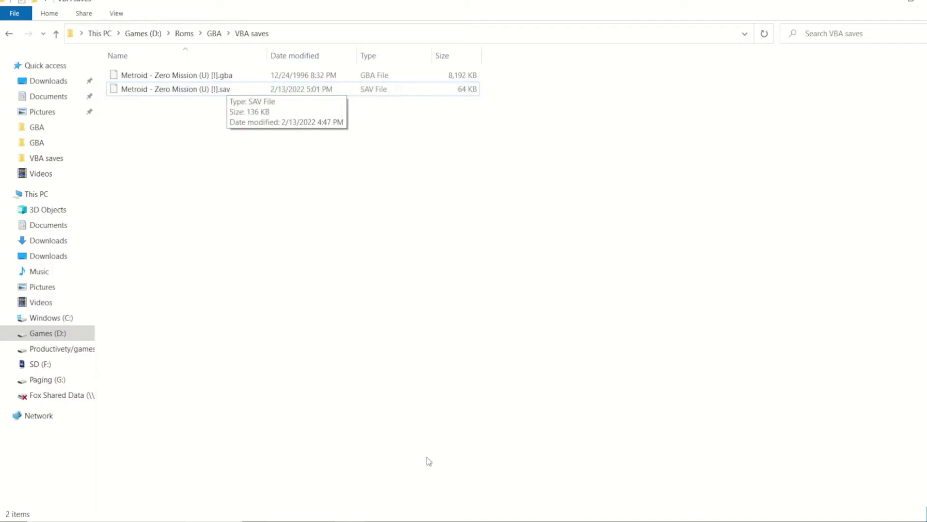
# Step: Switch to the browser, reopen the RetroN 5 Save Converter and select encoding from emulator format to RetroN 5 format
pyautogui.moveTo(412, 517)
pyautogui.click(396, 473)
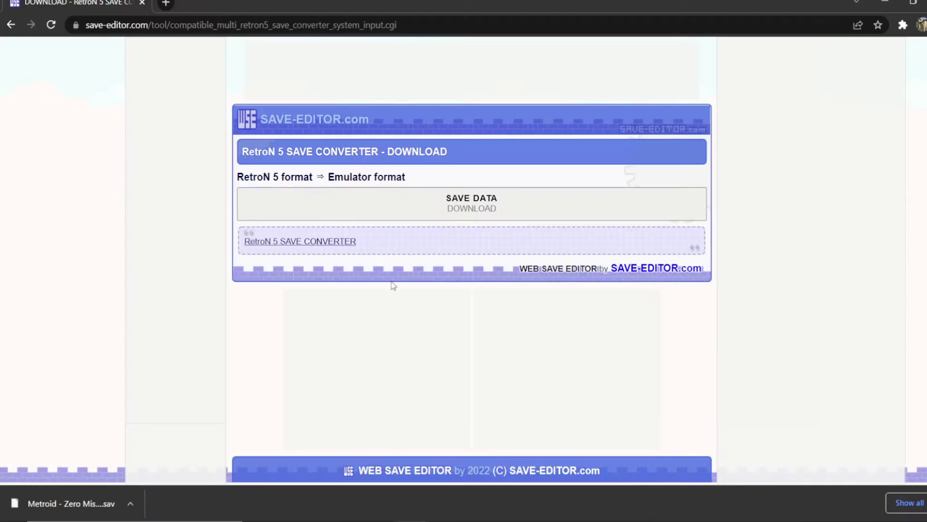
pyautogui.click(323, 247)
pyautogui.scroll(-3, 423, 346)
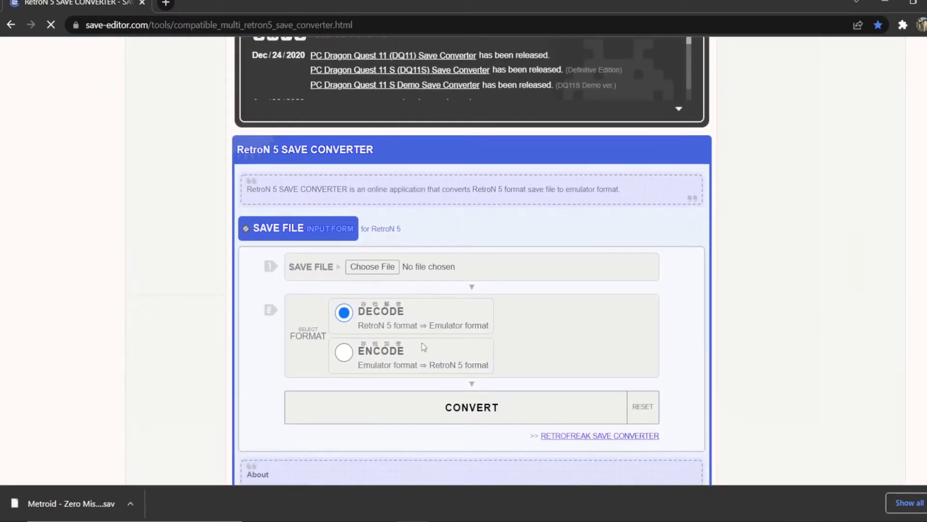
pyautogui.click(344, 352)
# Step: Supply Metroid - Zero Mission (U) [!].sav from the VBA saves folder, convert it and download the resulting save data
pyautogui.moveTo(350, 517)
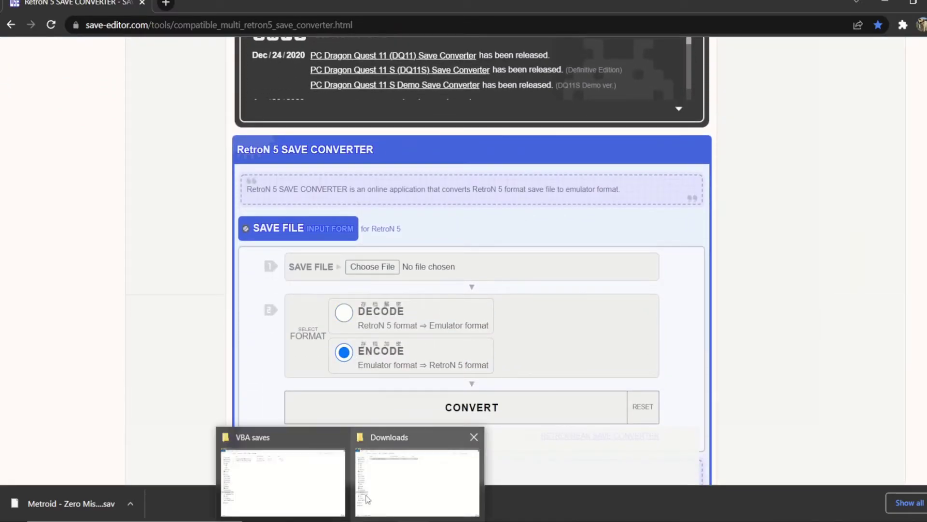
pyautogui.click(320, 465)
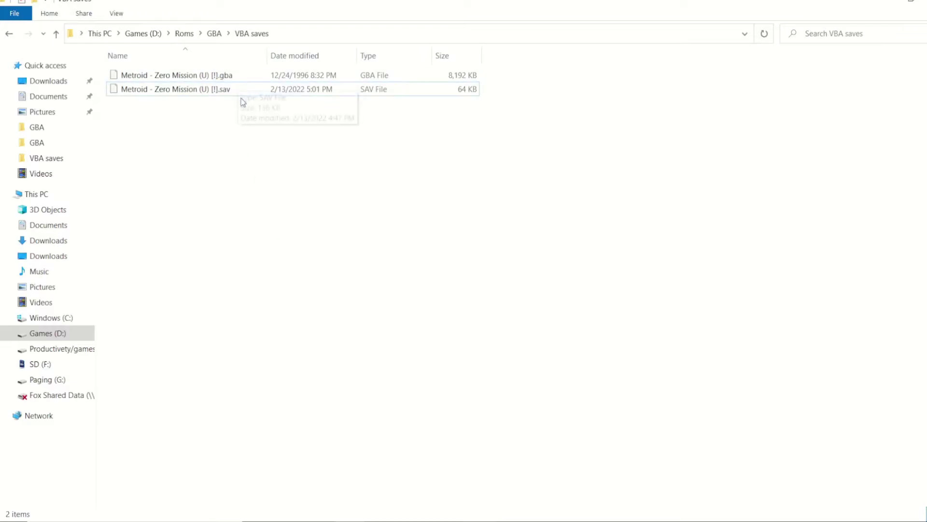
pyautogui.moveTo(242, 89); pyautogui.dragTo(396, 264)
pyautogui.scroll(-3, 556, 311)
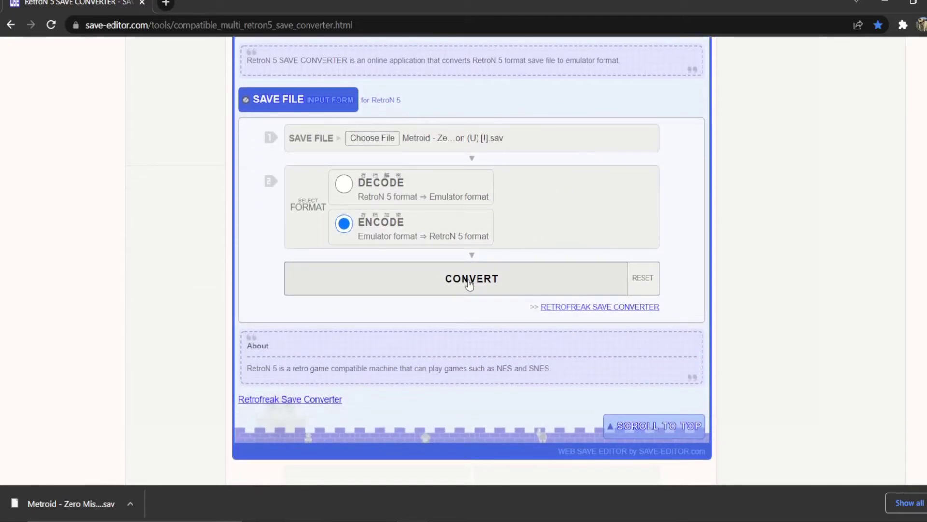
pyautogui.click(469, 285)
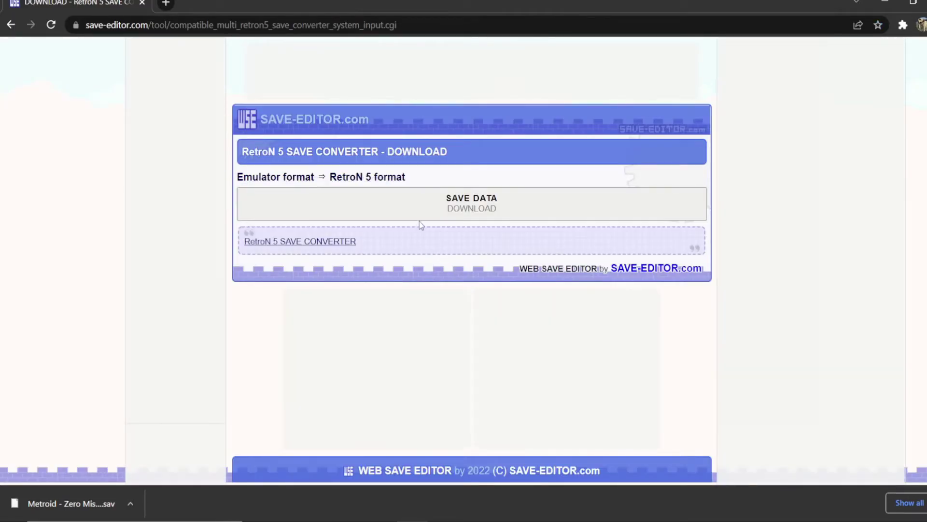
pyautogui.click(447, 211)
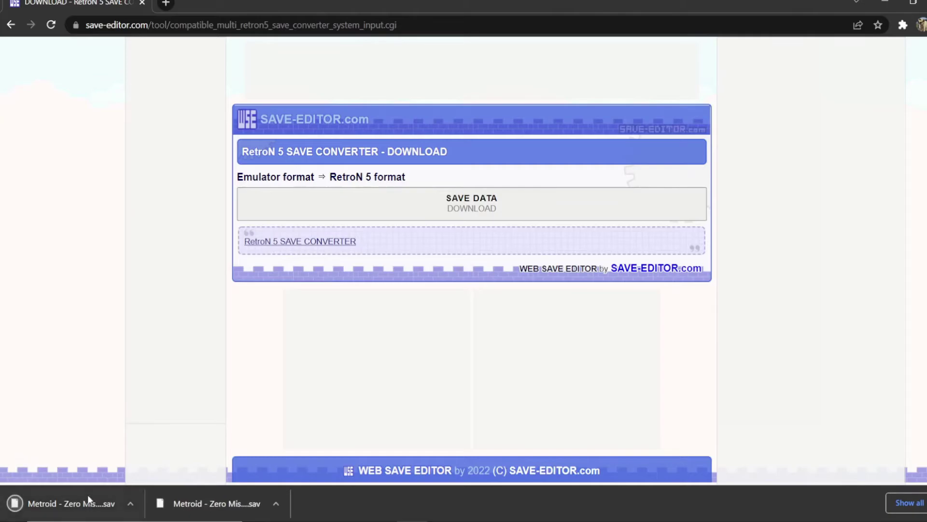
# Step: Show the newly downloaded Metroid - Zero Mission (U) [!].sav in the Downloads folder and copy it
pyautogui.rightClick(87, 496)
pyautogui.click(128, 470)
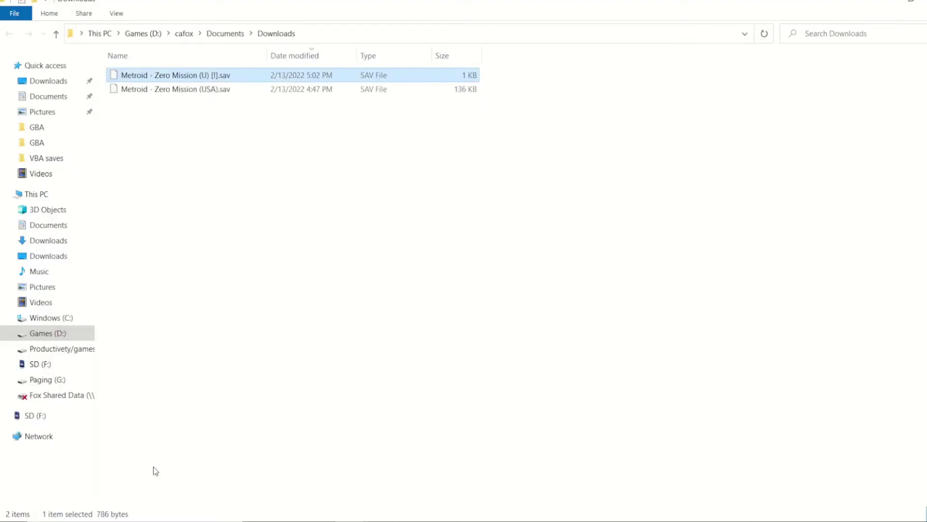
pyautogui.rightClick(268, 81)
pyautogui.click(389, 272)
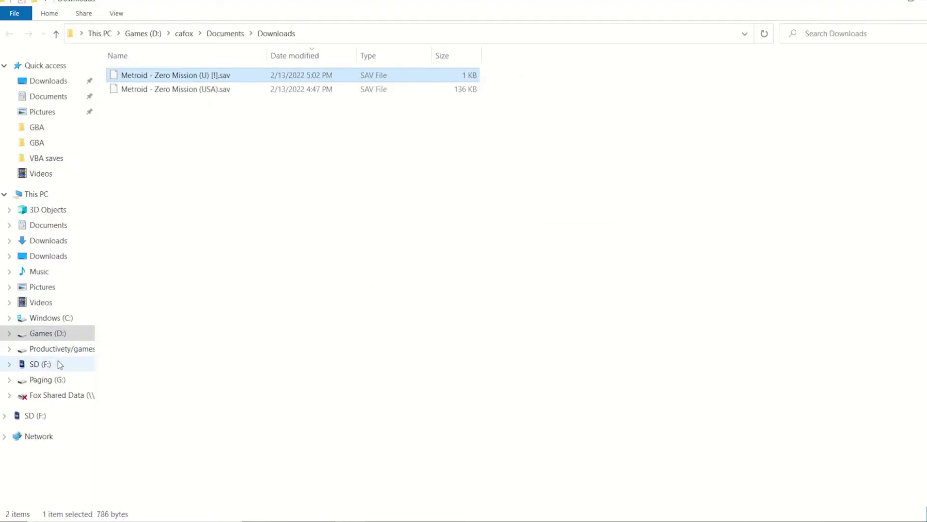
# Step: Paste the converted Metroid - Zero Mission (U) [!].sav into the Retron\Saves\SRAM\GBA folder on the SD (F:) card
pyautogui.click(59, 364)
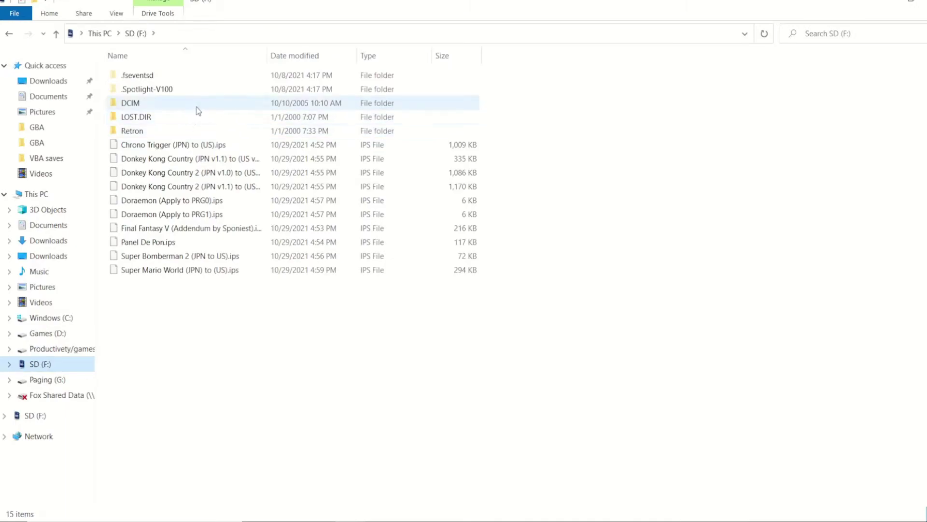
pyautogui.click(202, 108)
pyautogui.click(195, 128)
pyautogui.doubleClick(197, 130)
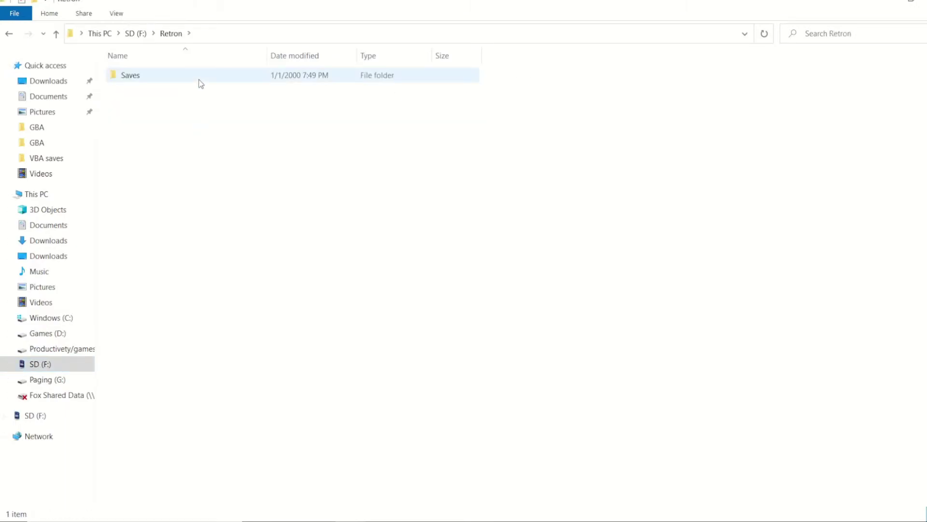
pyautogui.doubleClick(201, 79)
pyautogui.doubleClick(201, 89)
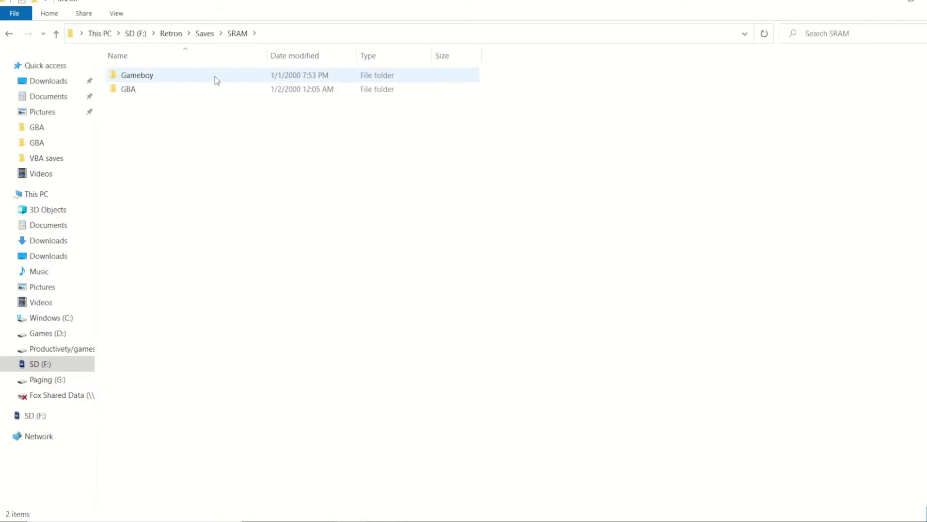
pyautogui.doubleClick(213, 91)
pyautogui.rightClick(239, 232)
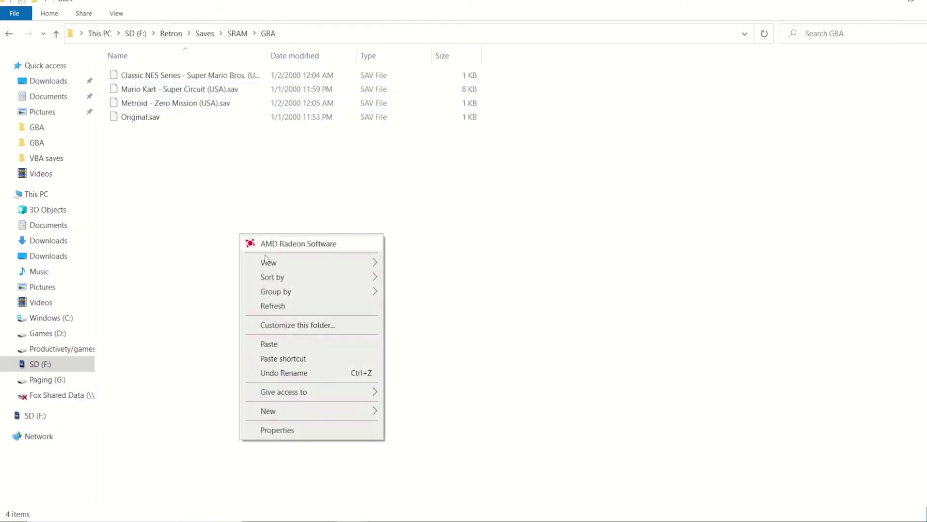
pyautogui.click(335, 341)
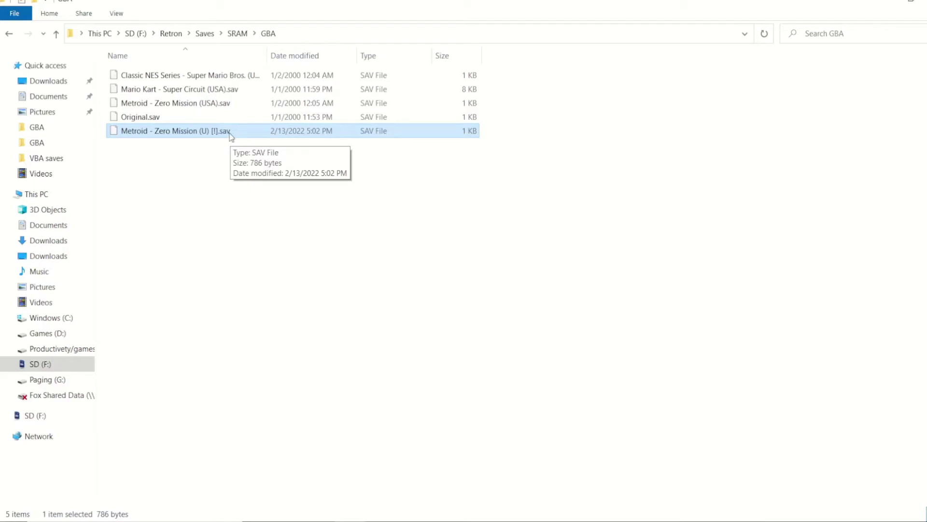
# Step: Duplicate Metroid - Zero Mission (USA).sav within the SD card's GBA folder as a backup
pyautogui.rightClick(253, 103)
pyautogui.click(366, 272)
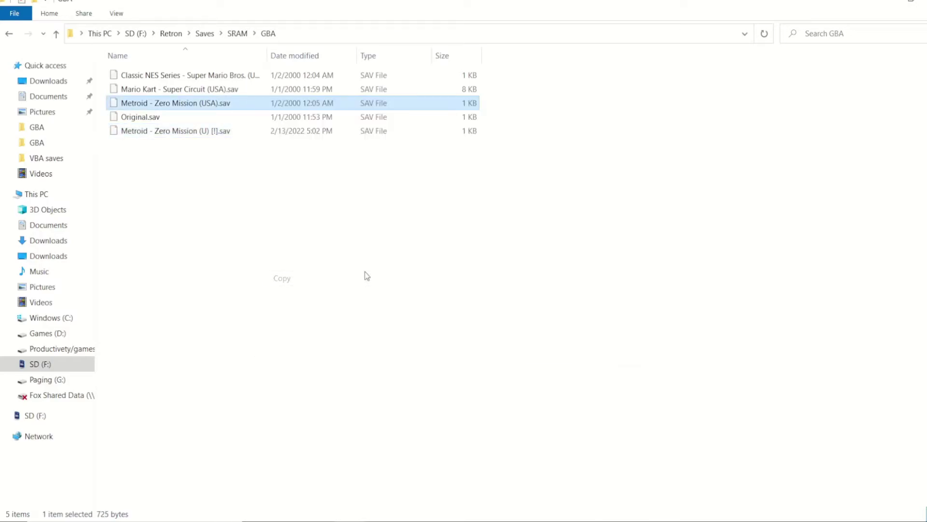
pyautogui.rightClick(250, 233)
pyautogui.moveTo(344, 406)
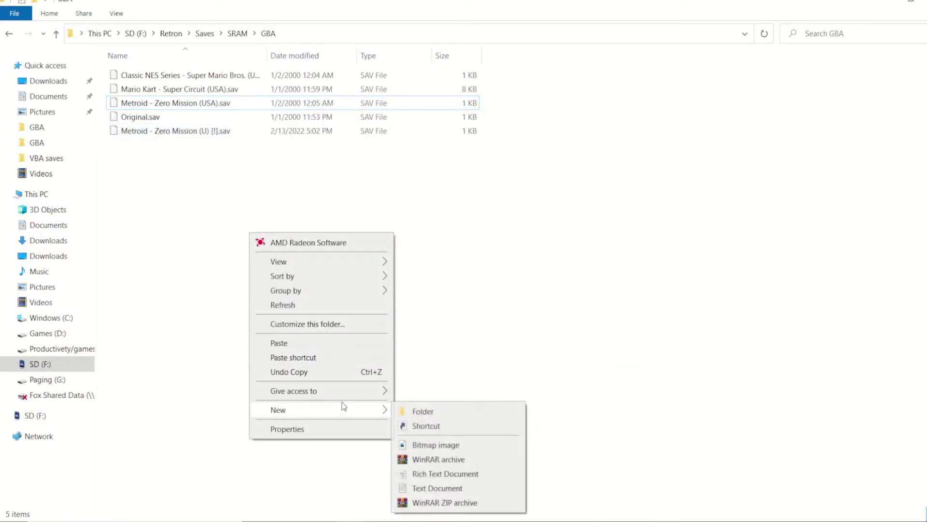
pyautogui.click(316, 342)
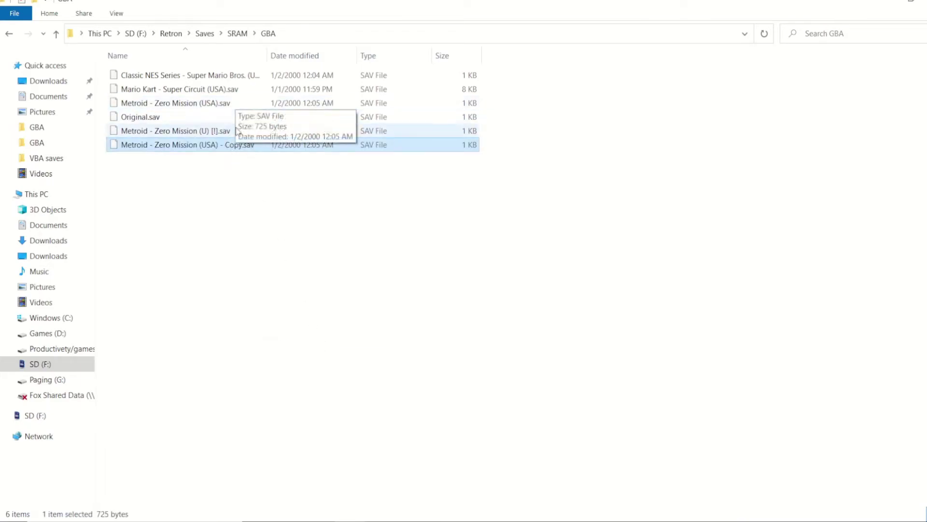
# Step: Rename Metroid - Zero Mission (USA).sav in the SD card's GBA folder as Before pc.sav
pyautogui.rightClick(237, 101)
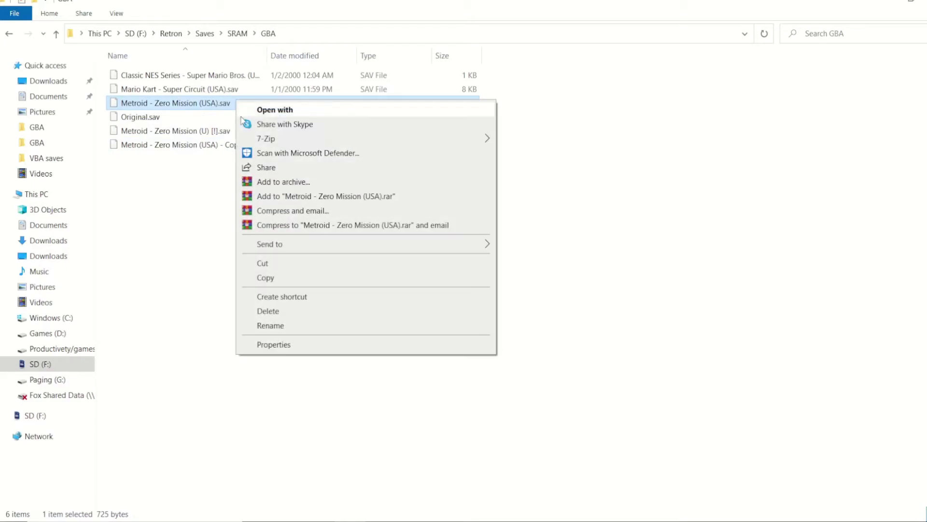
pyautogui.click(323, 325)
pyautogui.press('BackSpace')
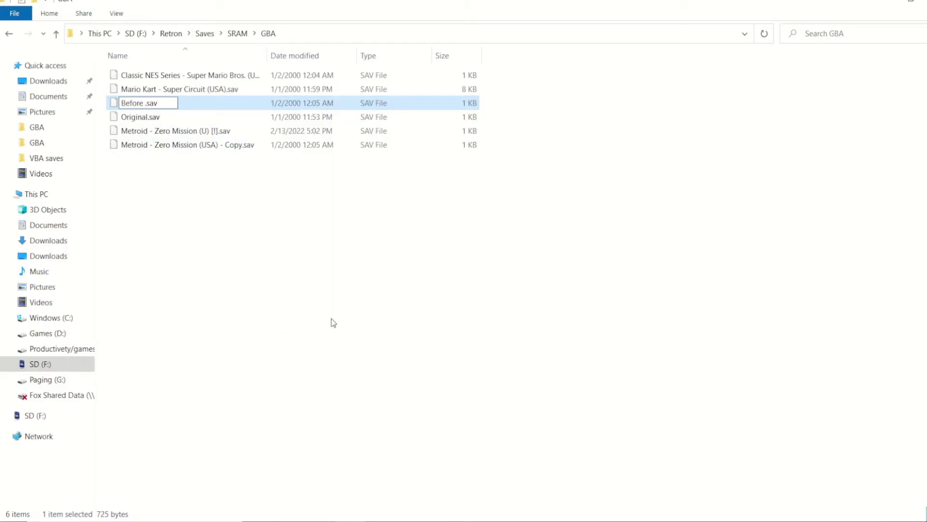
pyautogui.press('Return')
# Step: Rename the converted Metroid - Zero Mission (U) [!].sav as Metroid - Zero Mission (USA).sav
pyautogui.click(219, 130)
pyautogui.rightClick(221, 133)
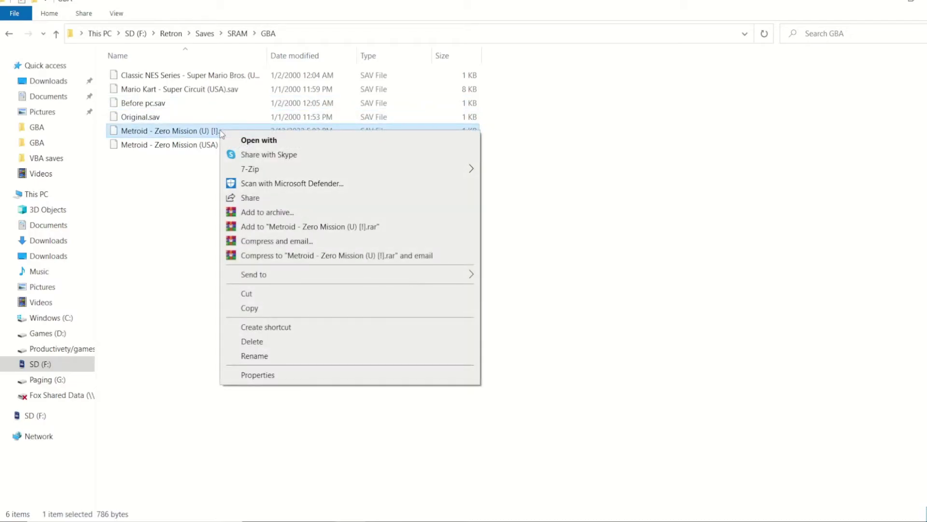
pyautogui.click(208, 145)
pyautogui.rightClick(219, 144)
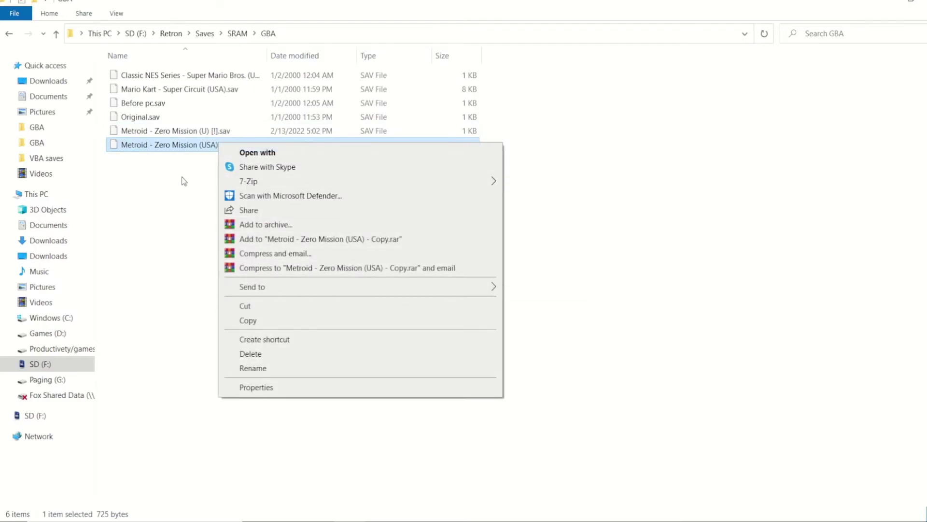
pyautogui.click(194, 130)
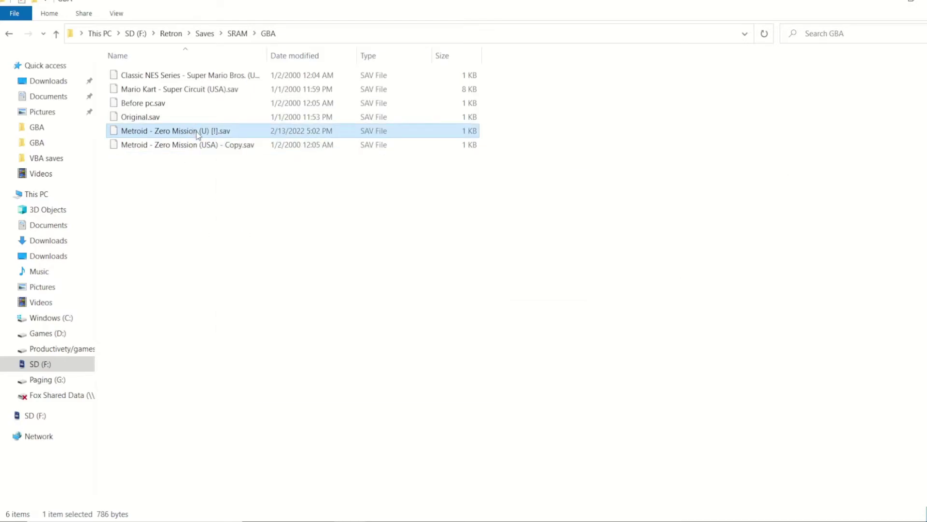
pyautogui.rightClick(197, 135)
pyautogui.click(256, 358)
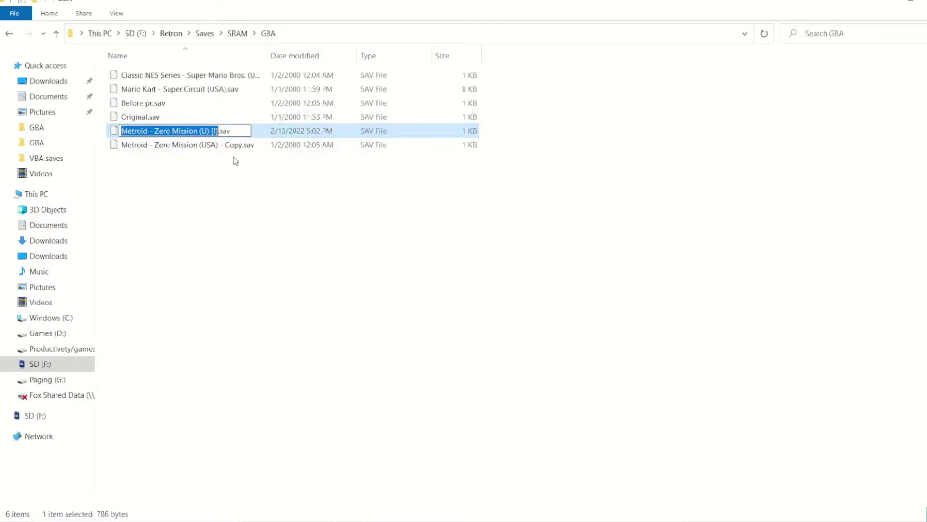
pyautogui.click(220, 131)
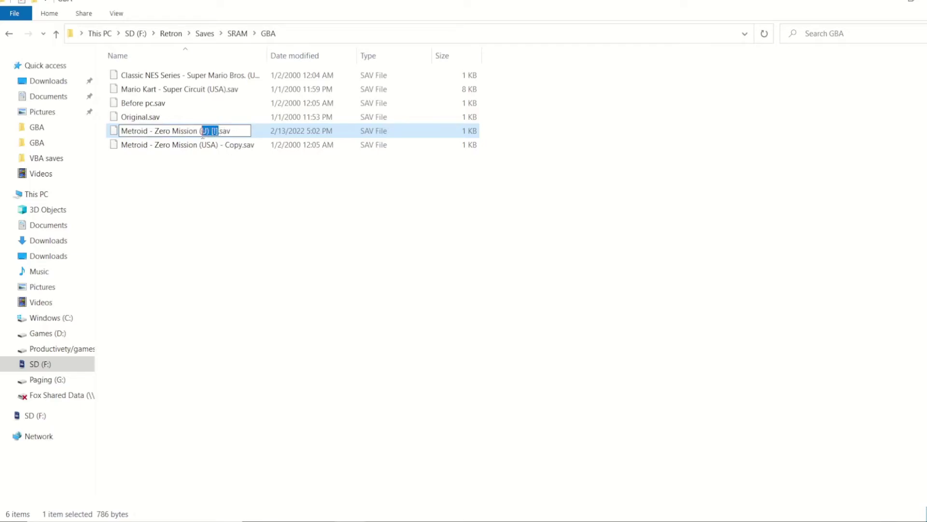
pyautogui.press('BackSpace')
pyautogui.write('USA')
pyautogui.click(242, 202)
# Step: Rename the backup Metroid - Zero Mission (USA) - Copy.sav as On pc.sav
pyautogui.rightClick(268, 144)
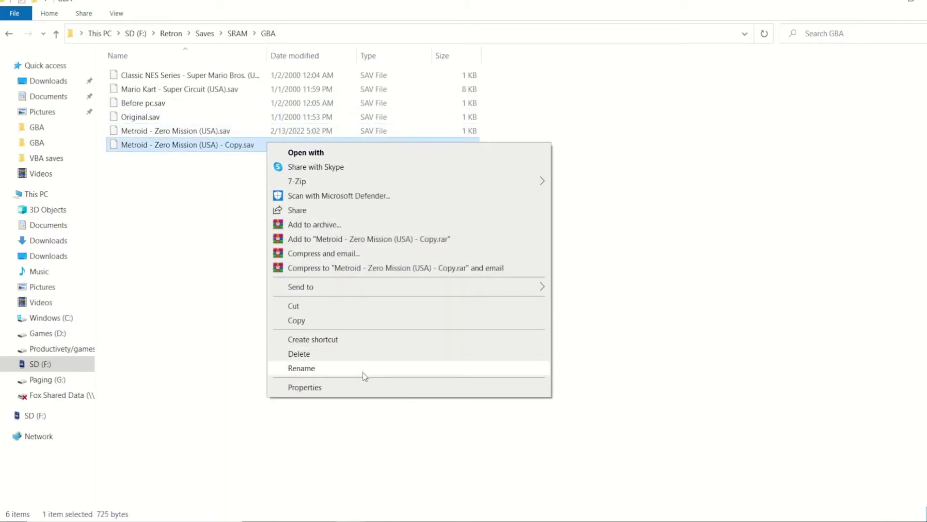
pyautogui.click(364, 369)
pyautogui.press('BackSpace')
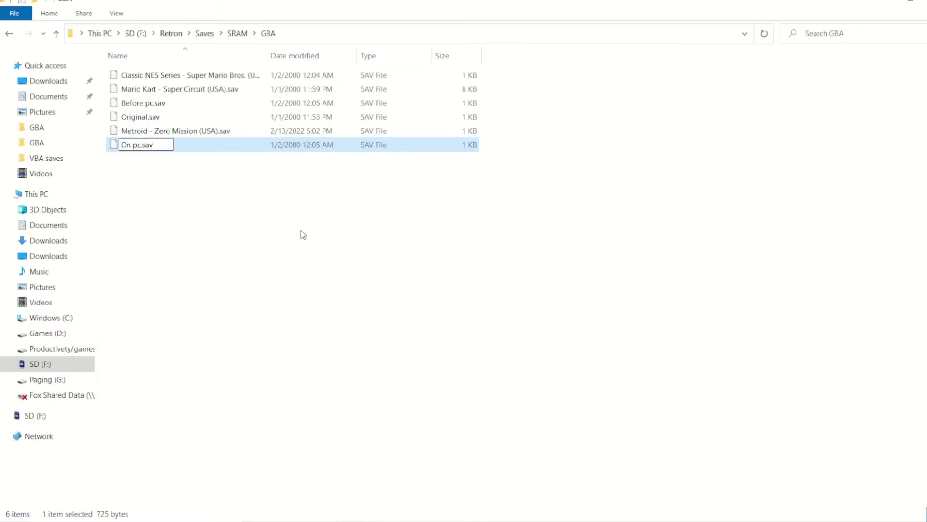
pyautogui.write('On pc')
pyautogui.click(302, 235)
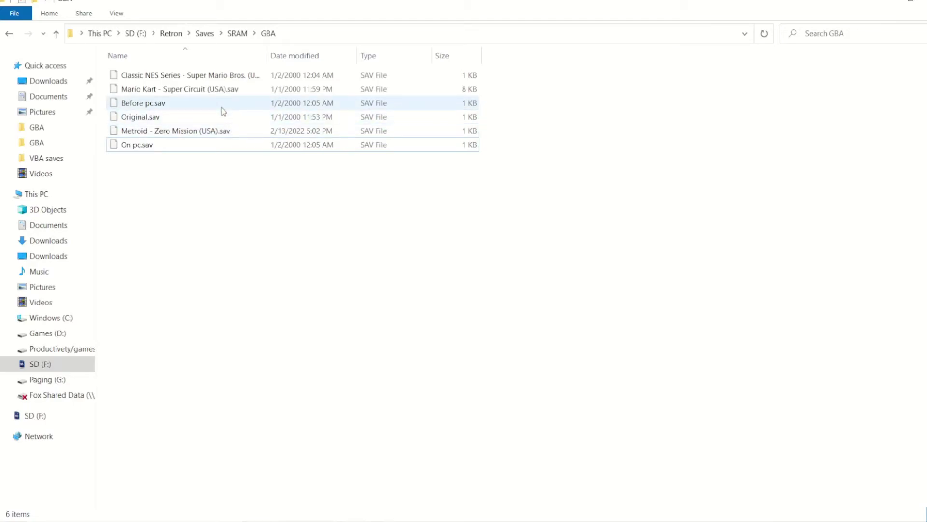
pyautogui.moveTo(224, 111)
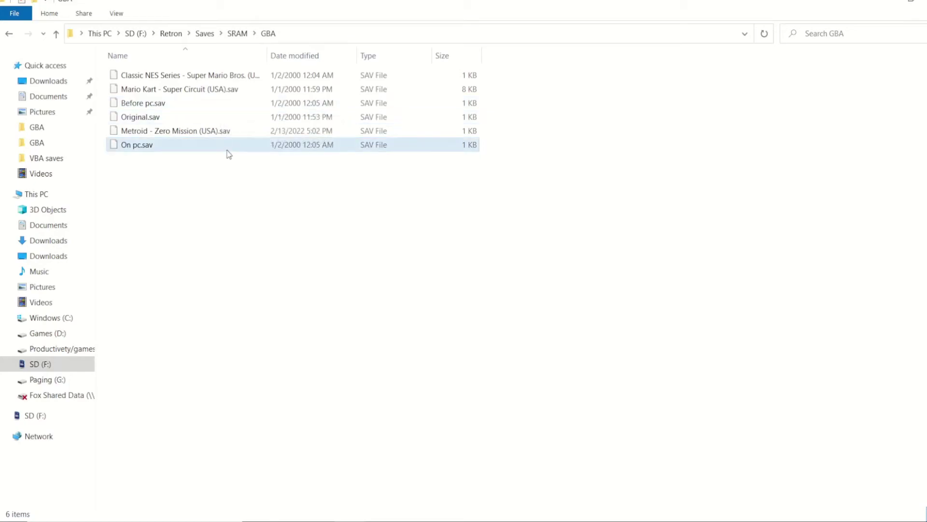
pyautogui.moveTo(223, 131)
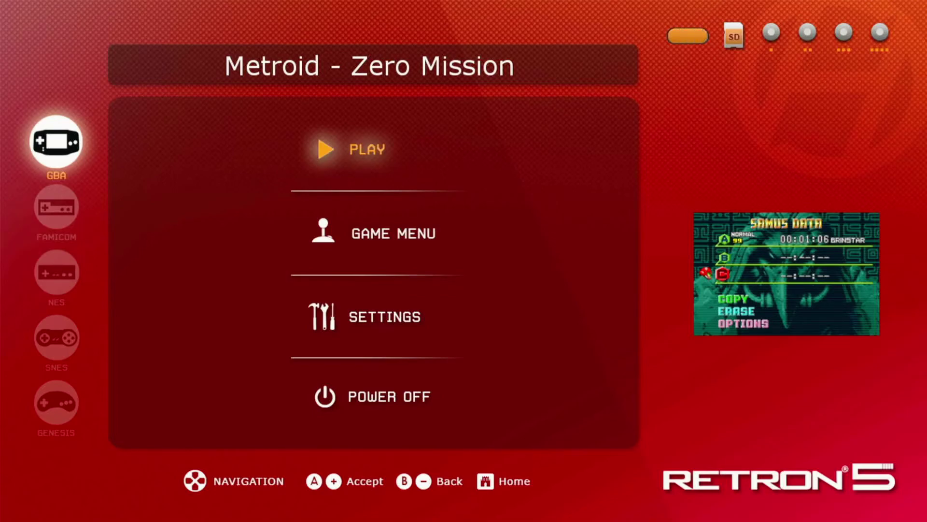
# Step: On the RetroN 5, copy the Metroid - Zero Mission save to the cartridge, accept overwriting its existing save, and return to the main menu
pyautogui.press('Down')
pyautogui.press('Down')
pyautogui.press('Up')
pyautogui.press('Return')
pyautogui.press('Down')
pyautogui.press('Down')
pyautogui.press('Up')
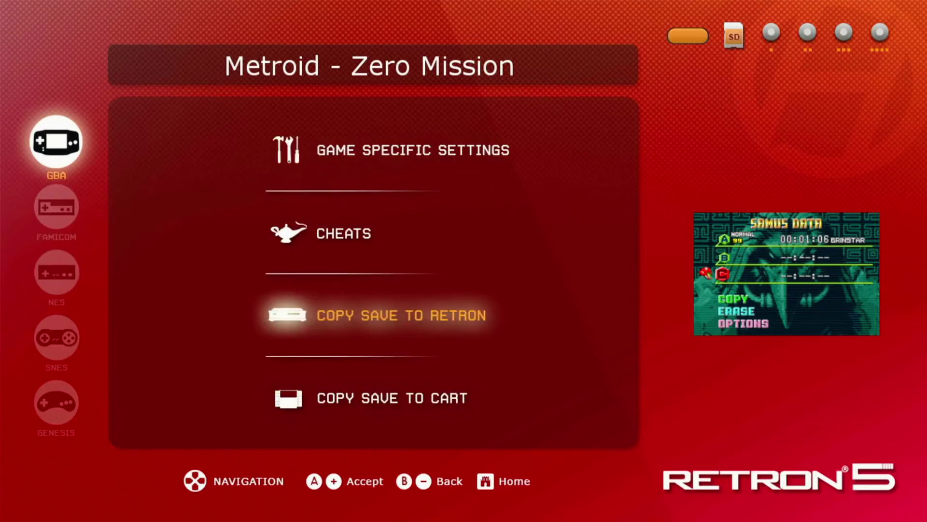
pyautogui.press('Down')
pyautogui.press('Return')
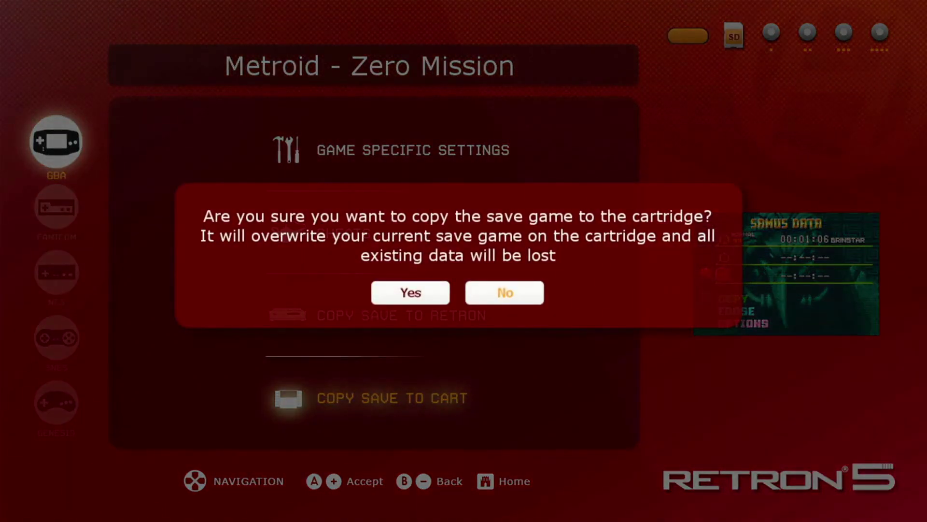
pyautogui.press('Left')
pyautogui.press('Return')
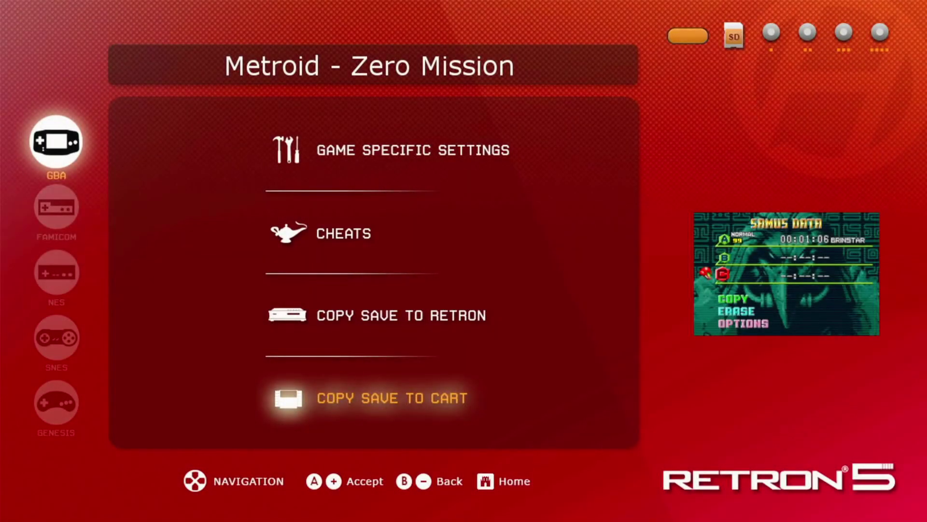
pyautogui.press('Up')
pyautogui.press('Escape')
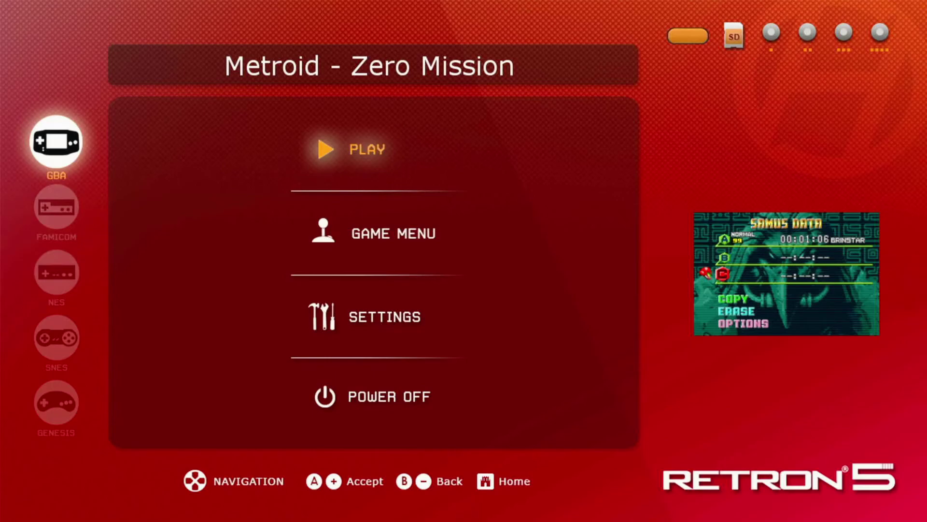